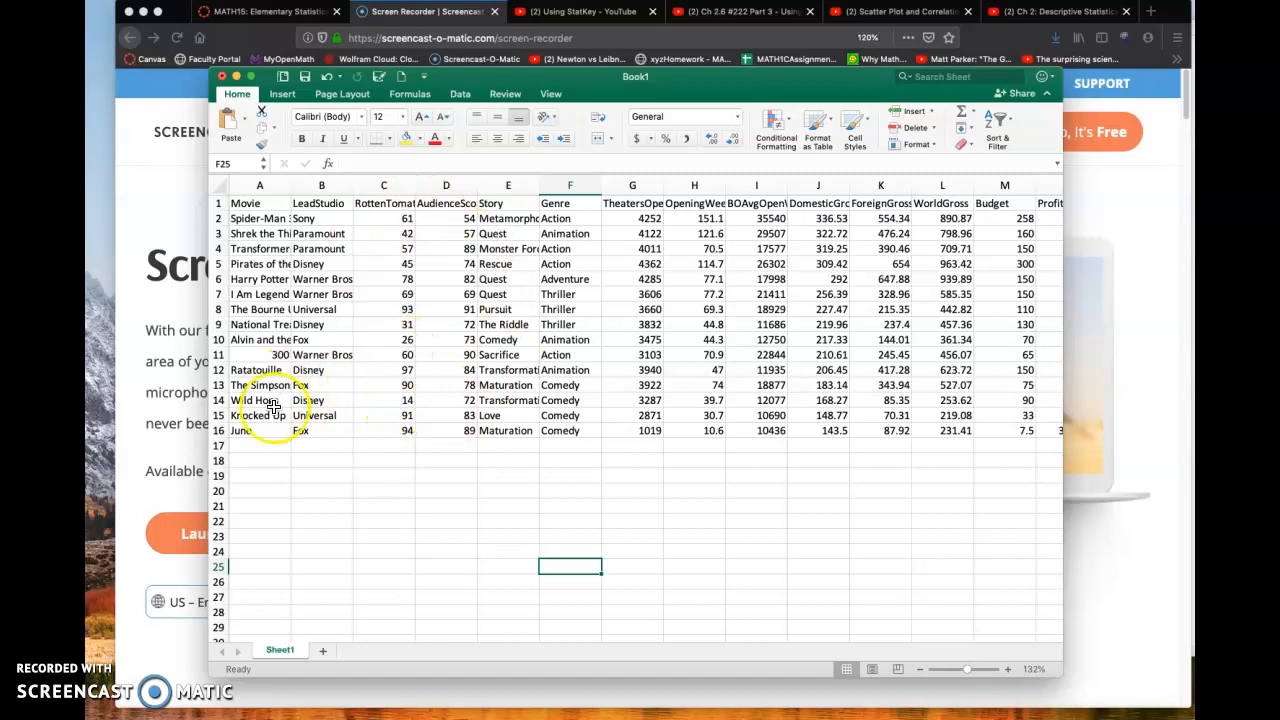
Widen the Movie and RottenTomatoes columns of the movie data sheet to show more of their text.
{"action": "left_click_drag", "start_coordinate": [400, 218], "coordinate": [400, 430]}
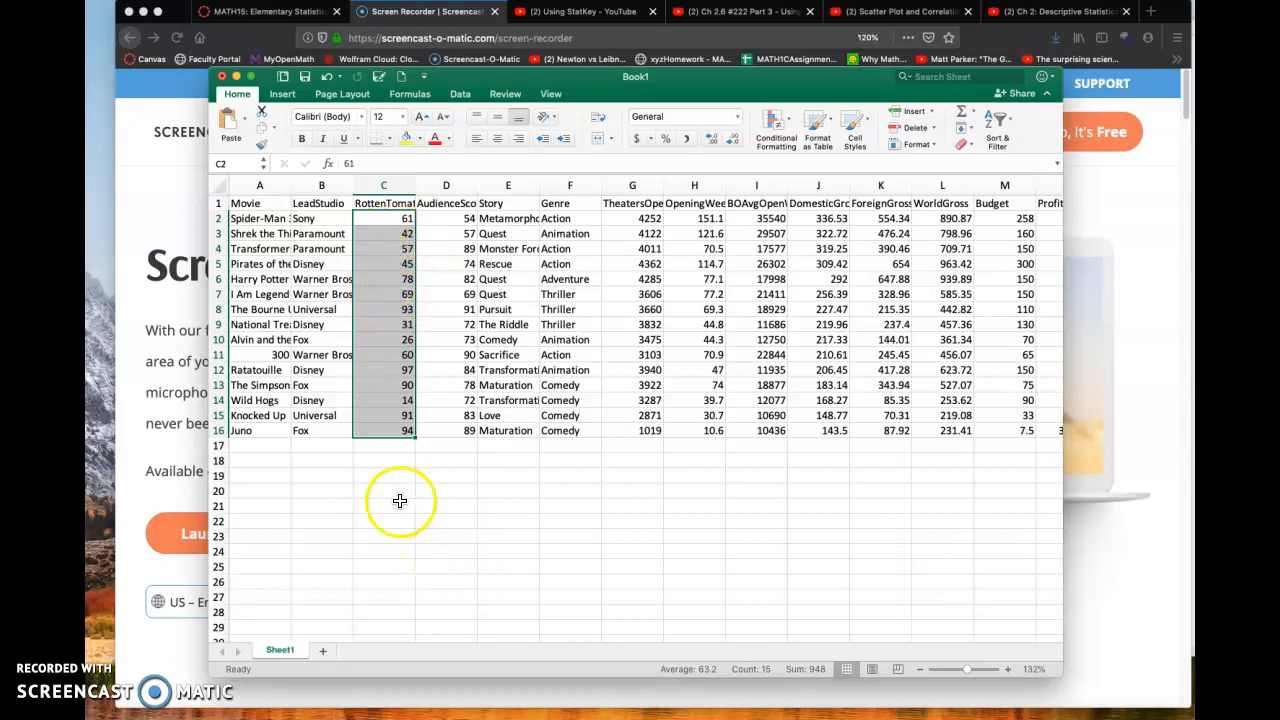
{"action": "left_click", "coordinate": [380, 475]}
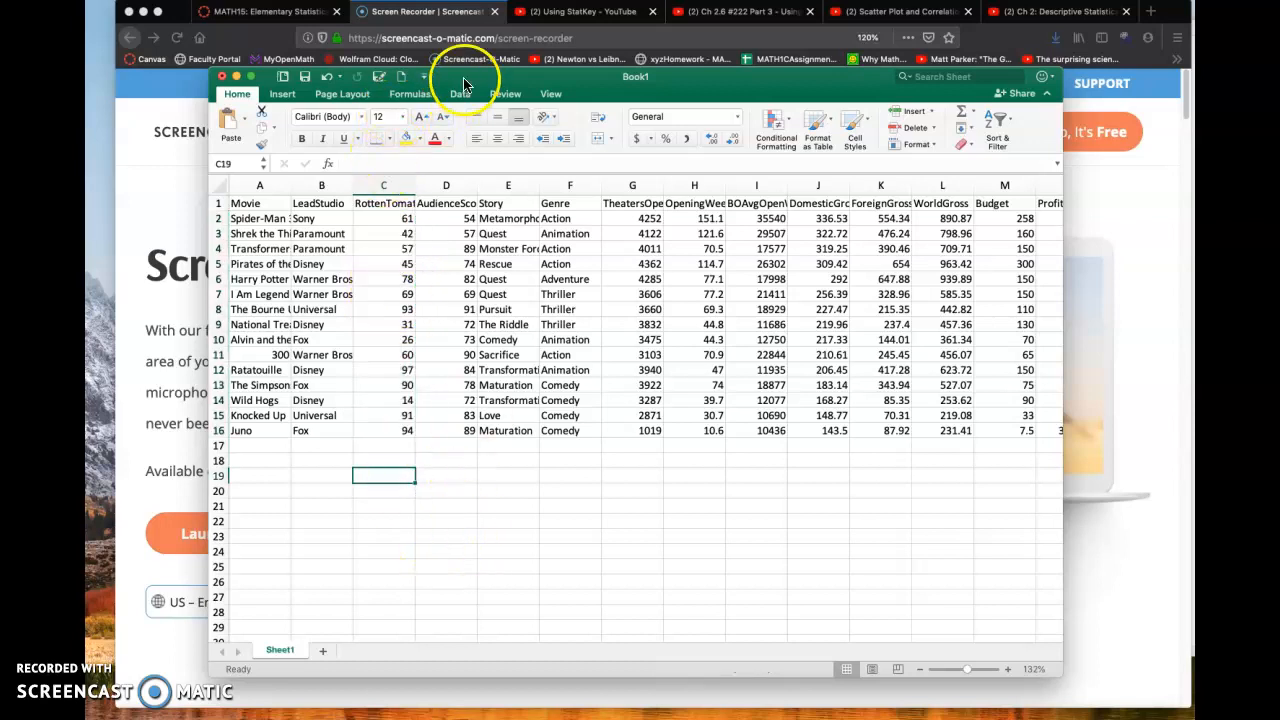
{"action": "left_click_drag", "start_coordinate": [460, 76], "coordinate": [418, 77]}
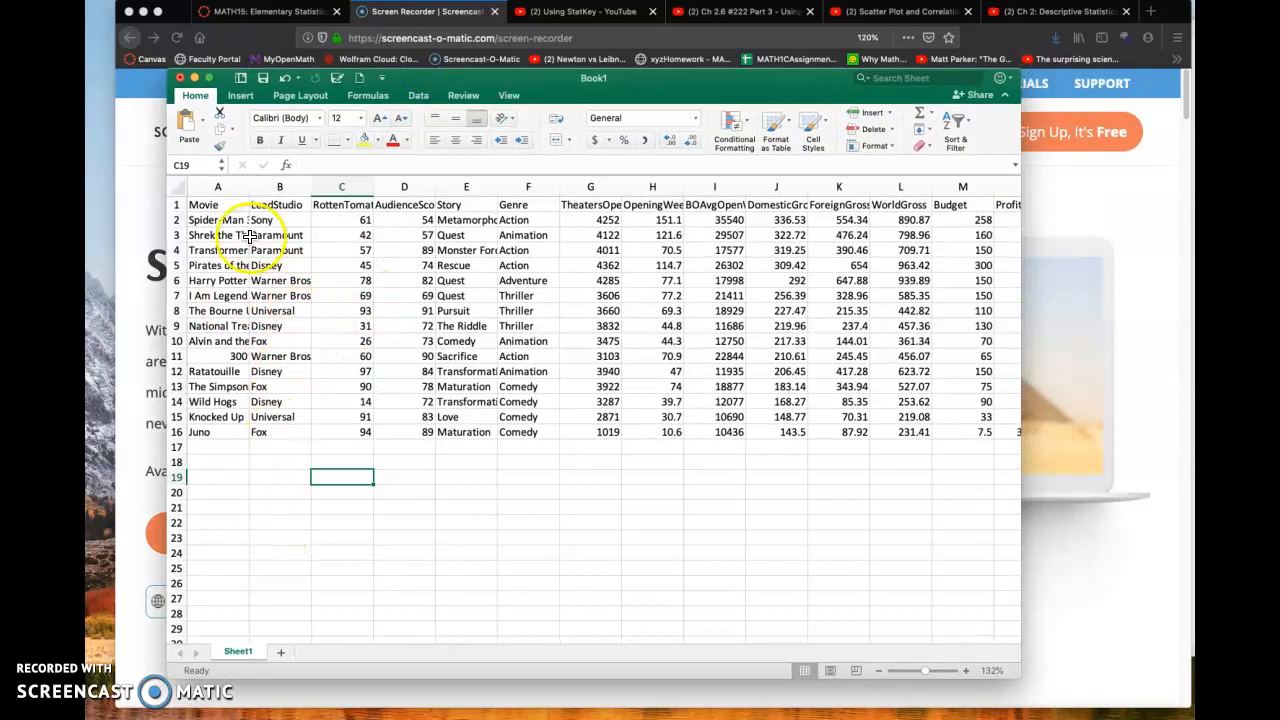
{"action": "left_click_drag", "start_coordinate": [251, 187], "coordinate": [258, 187]}
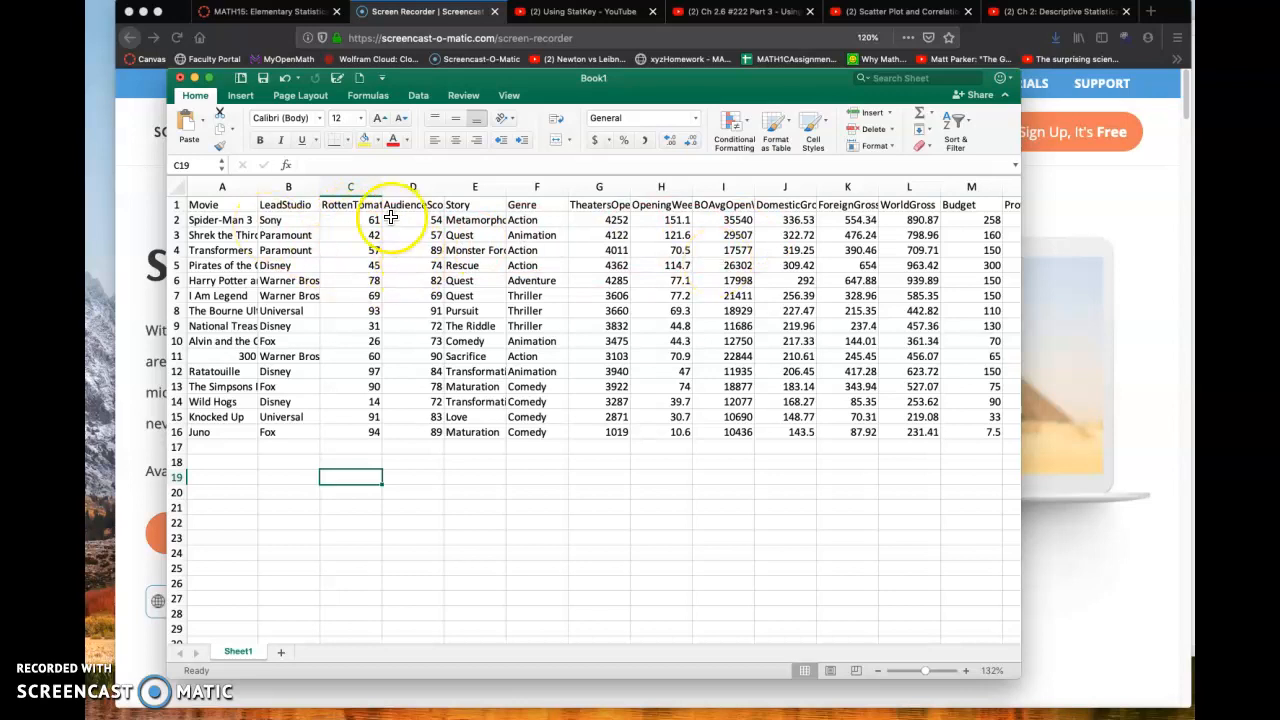
{"action": "left_click_drag", "start_coordinate": [383, 186], "coordinate": [445, 186]}
{"action": "left_click", "coordinate": [380, 217]}
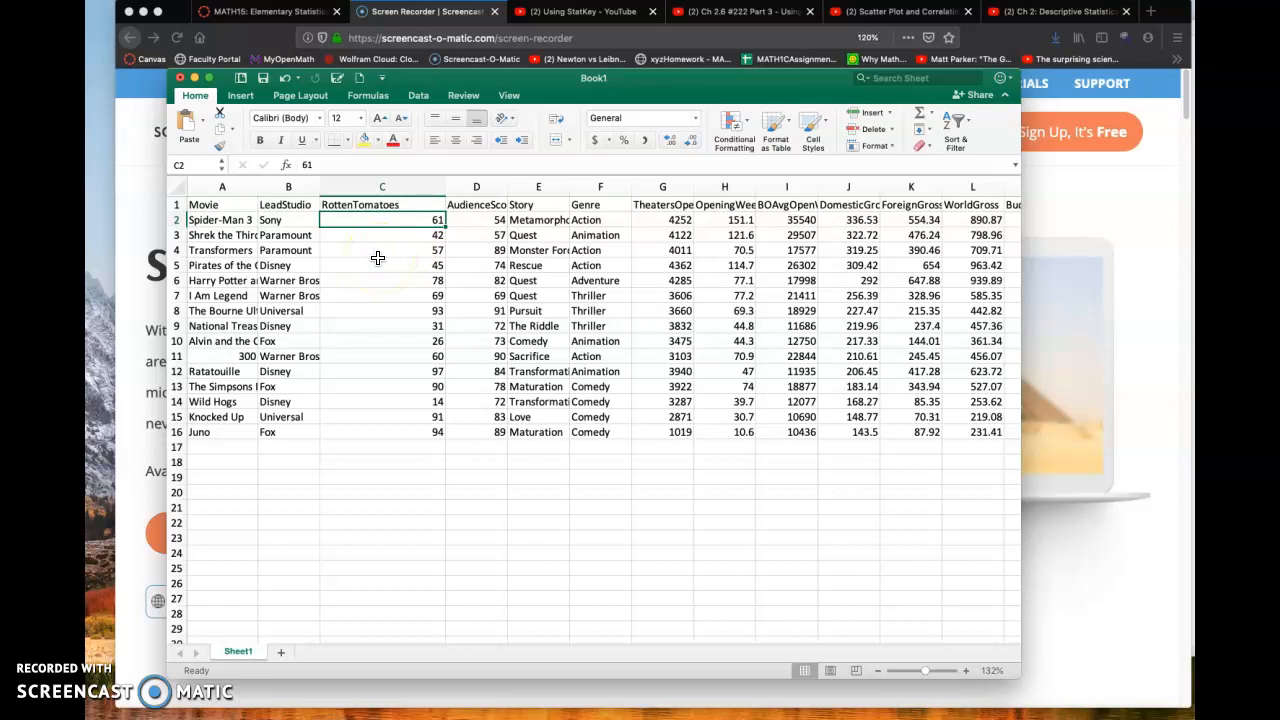
Switch to Firefox and search the web for "geogebra" in a new tab.
{"action": "left_click", "coordinate": [1066, 586]}
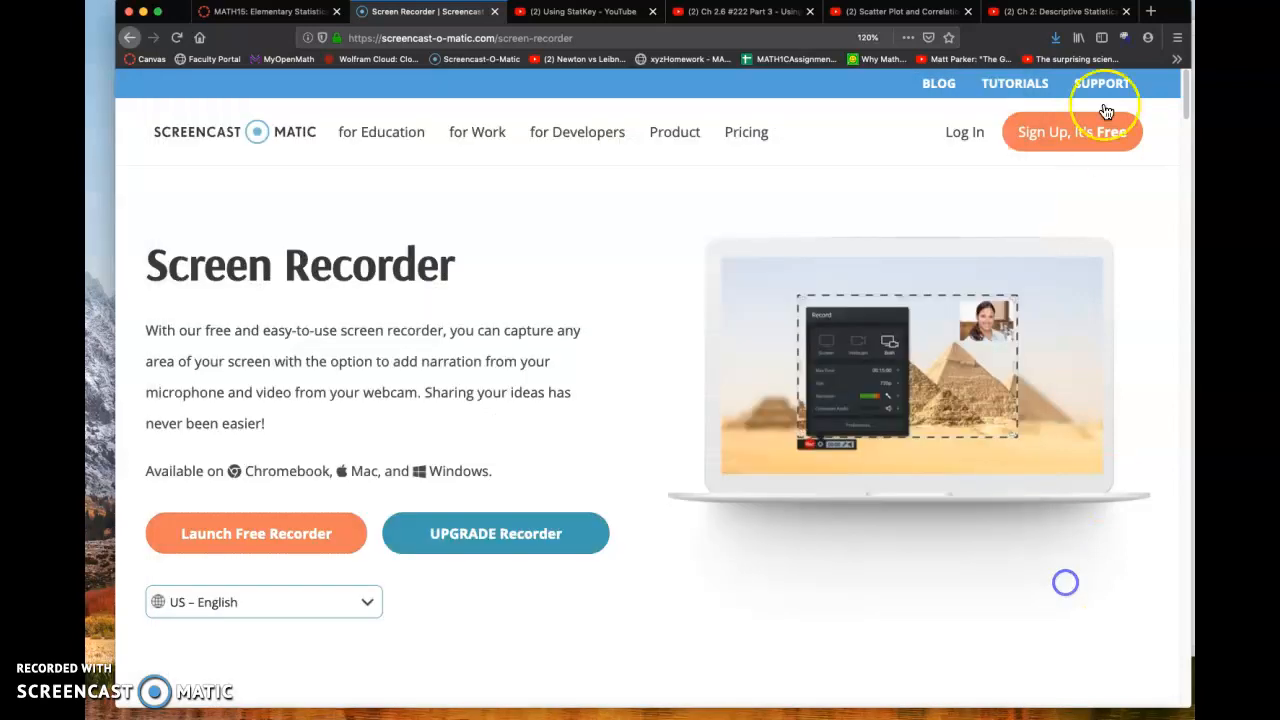
{"action": "left_click", "coordinate": [1152, 11]}
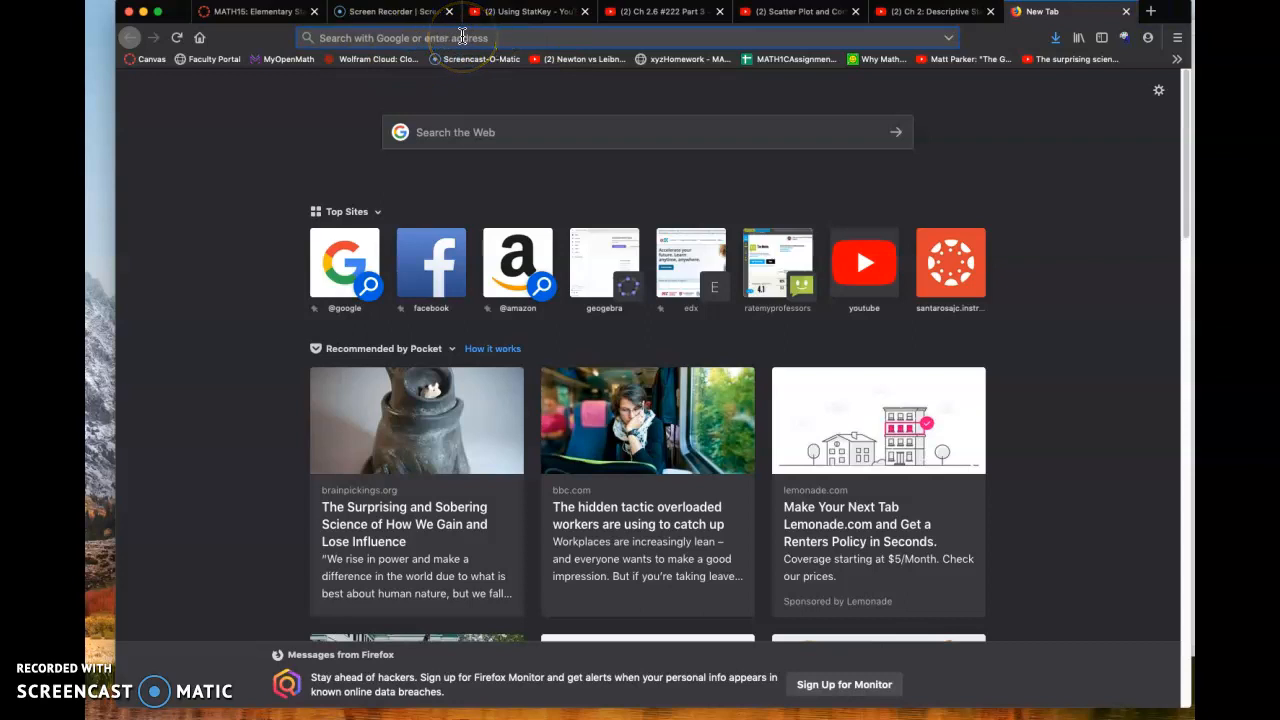
{"action": "left_click", "coordinate": [495, 133]}
{"action": "type", "text": "g"}
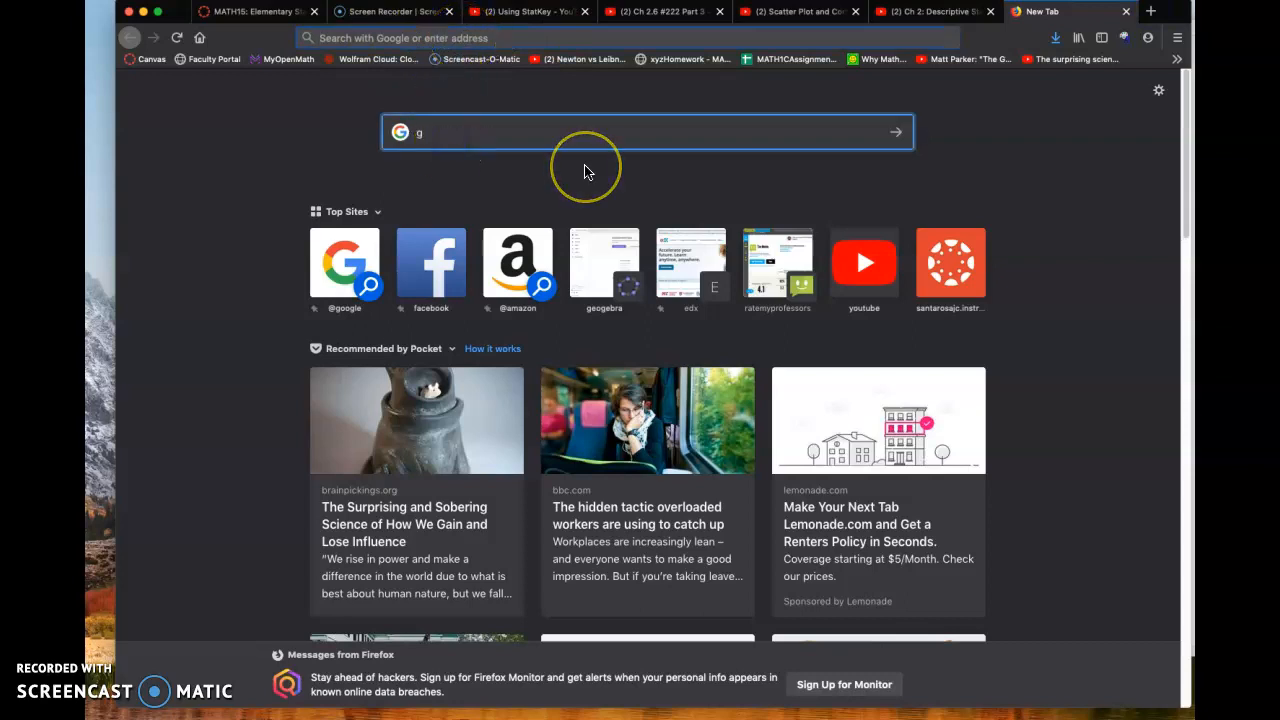
{"action": "type", "text": "eogebra"}
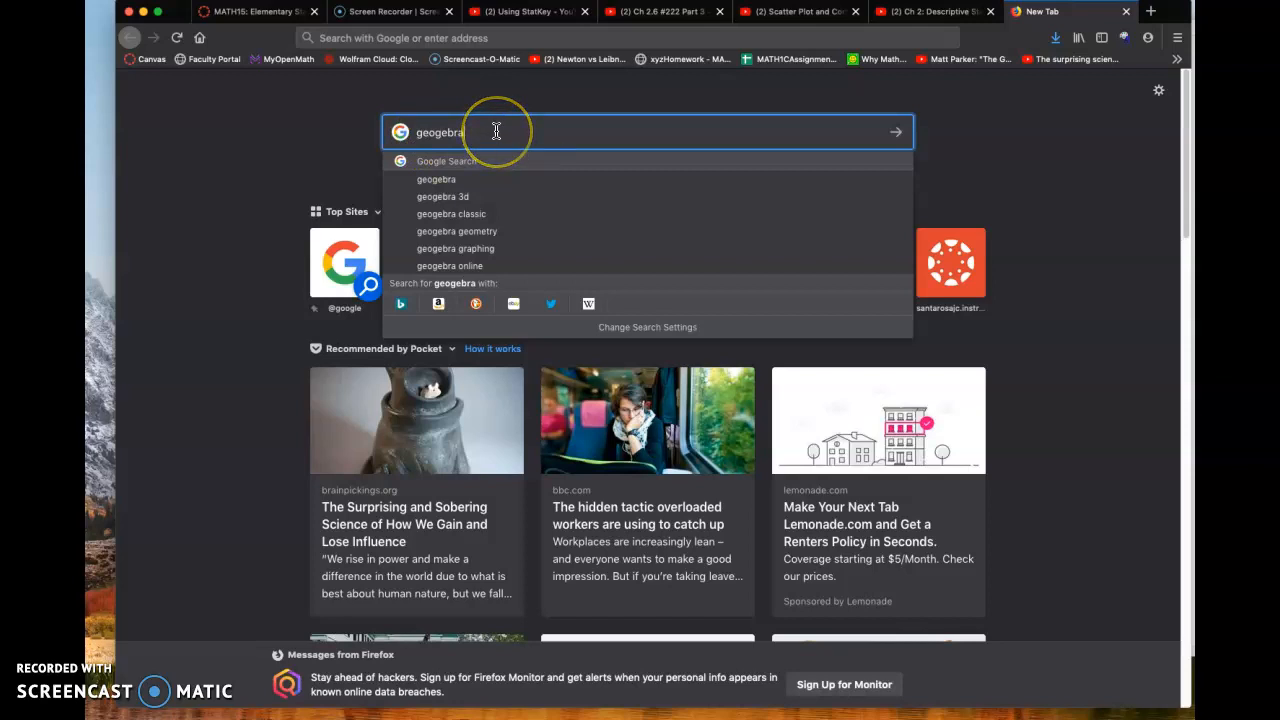
{"action": "key", "text": "Return"}
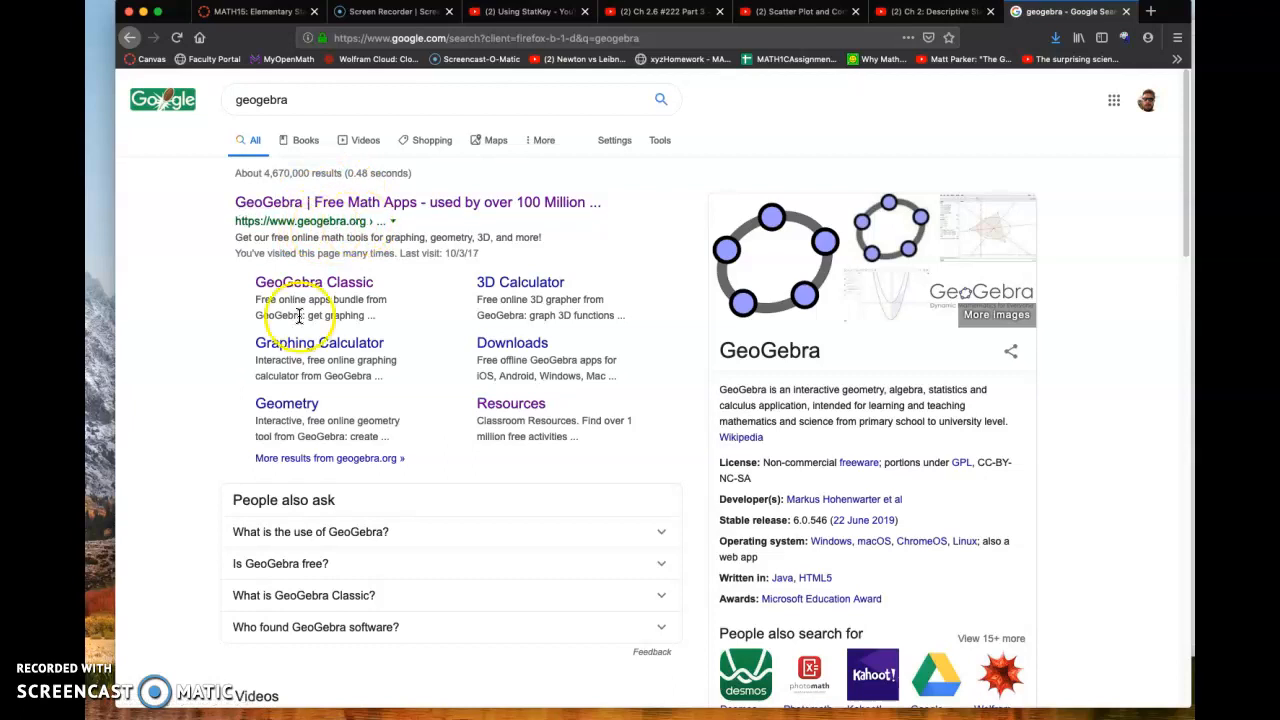
Open GeoGebra Classic from the official GeoGebra site and start its Spreadsheet perspective.
{"action": "left_click", "coordinate": [368, 204]}
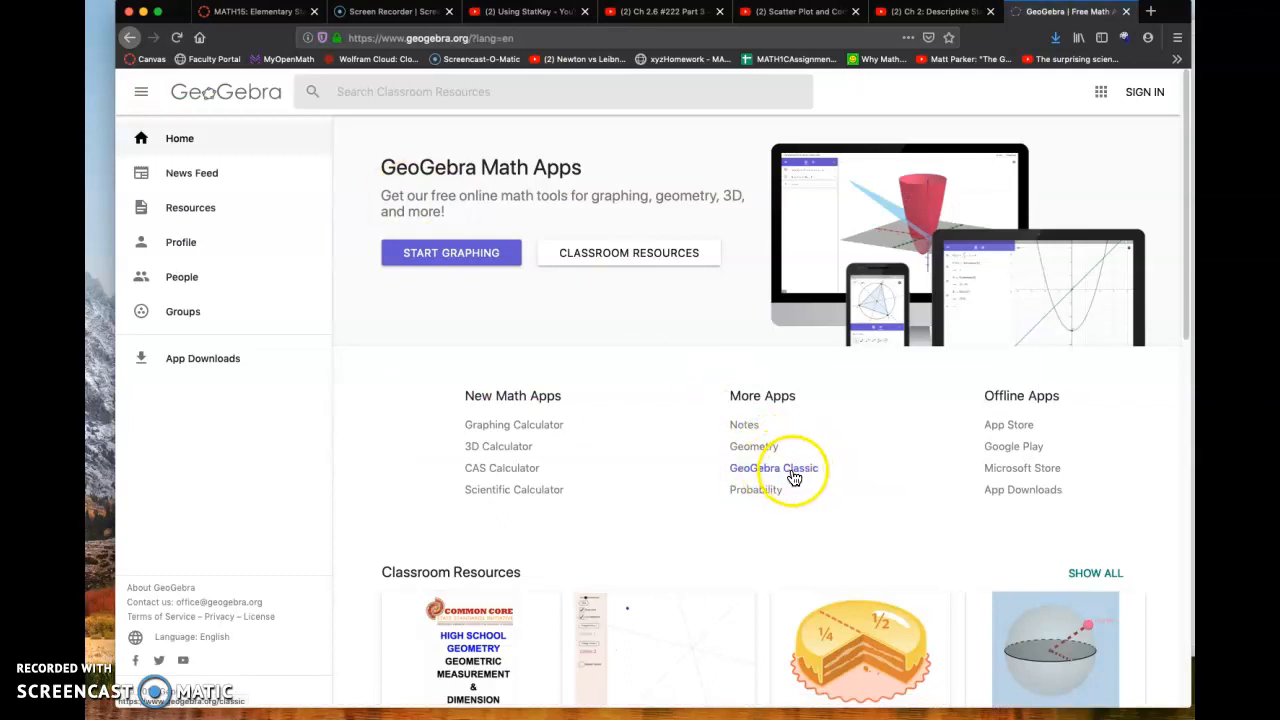
{"action": "left_click", "coordinate": [782, 472]}
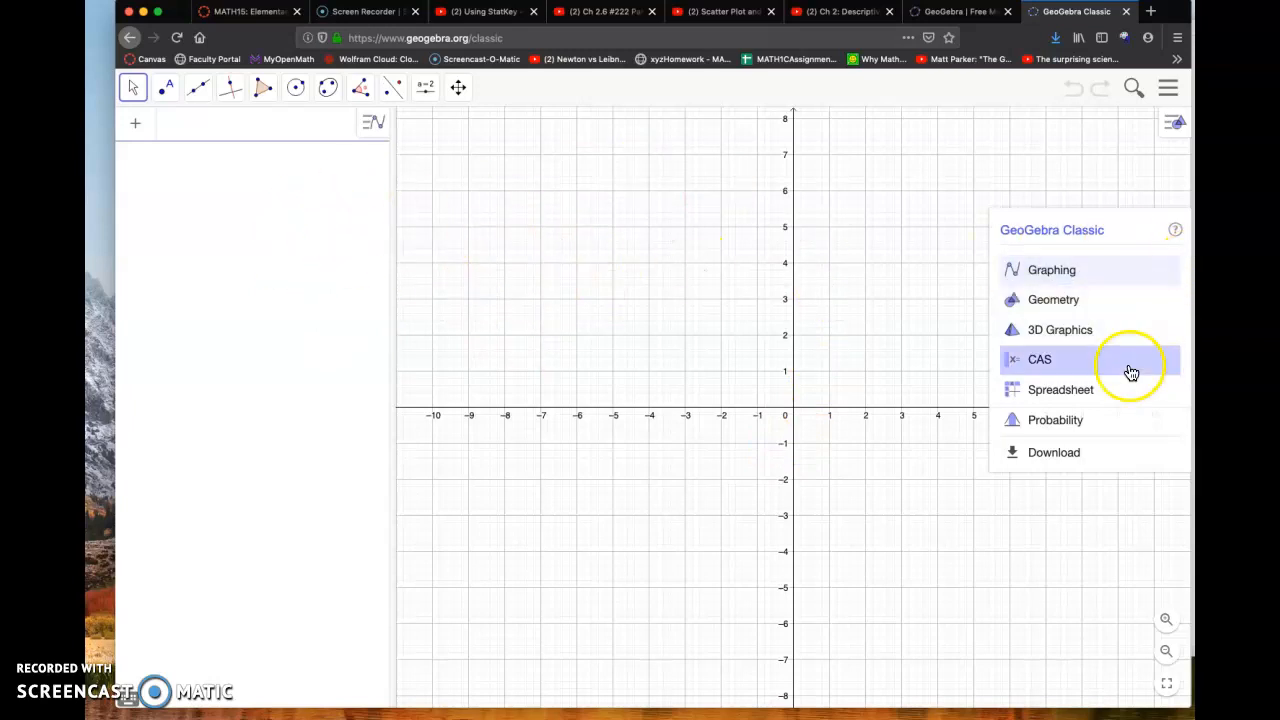
{"action": "left_click", "coordinate": [1068, 400]}
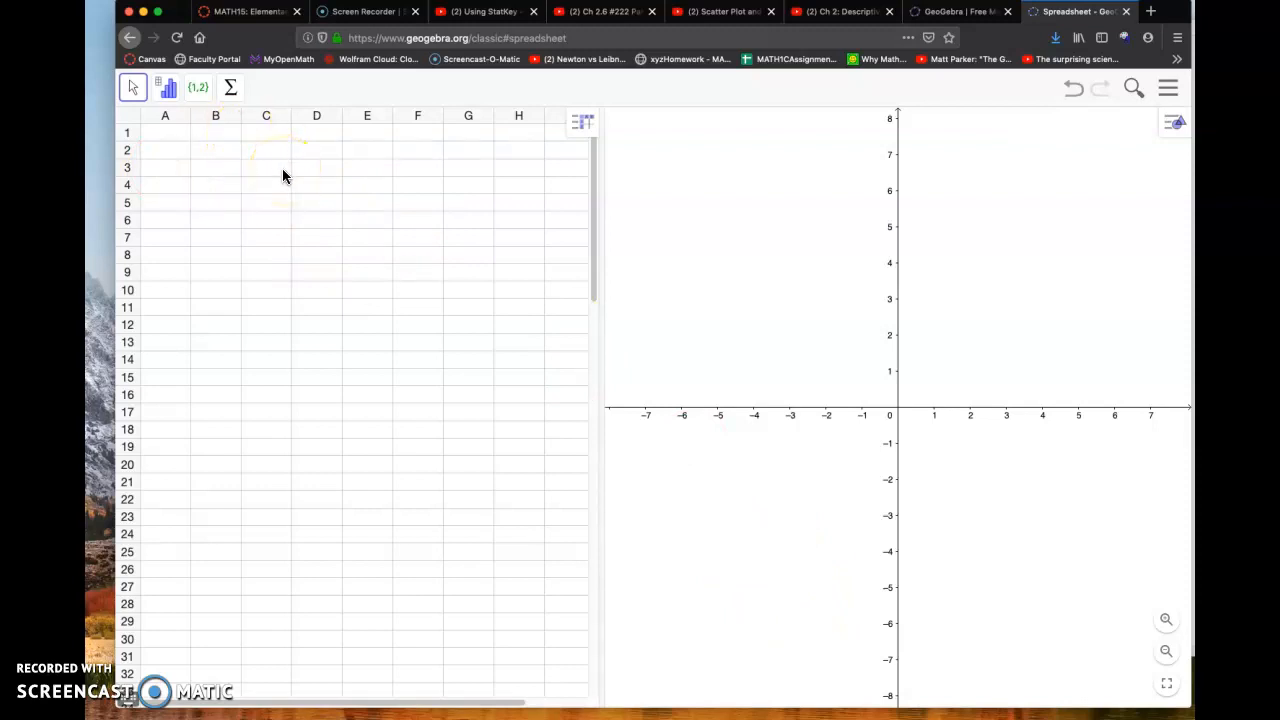
{"action": "left_click", "coordinate": [185, 168]}
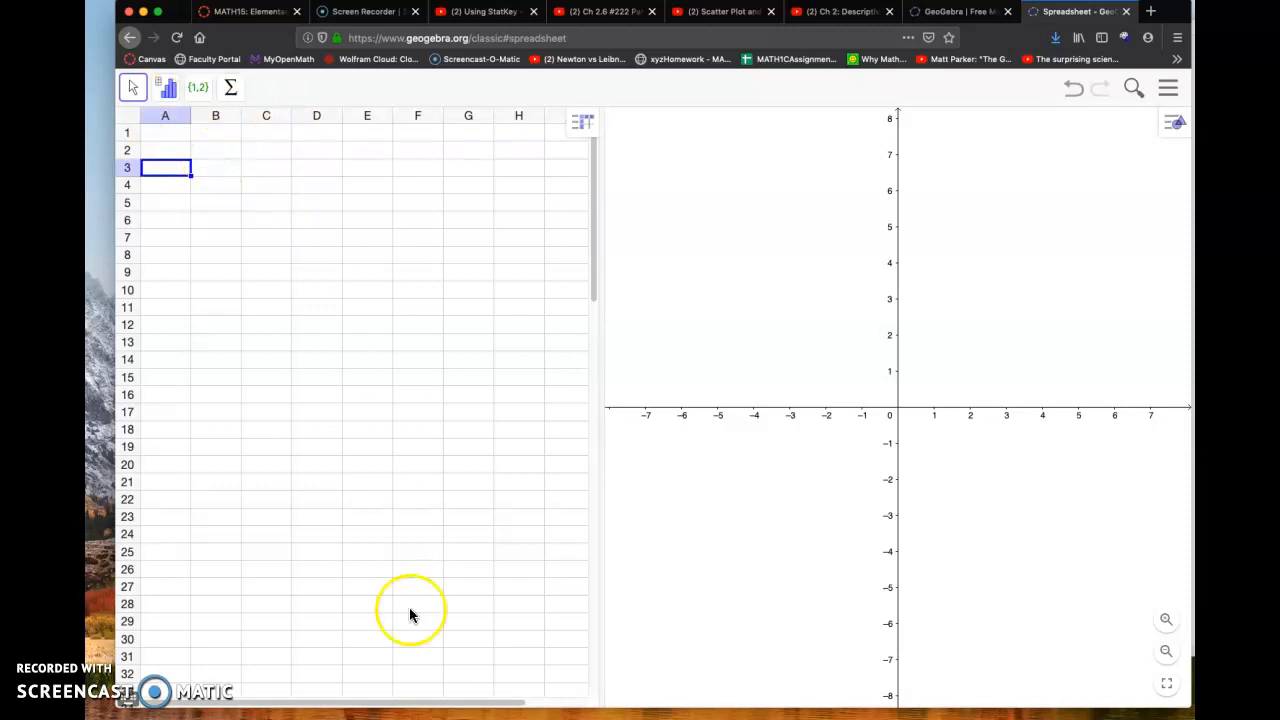
{"action": "left_click", "coordinate": [494, 712]}
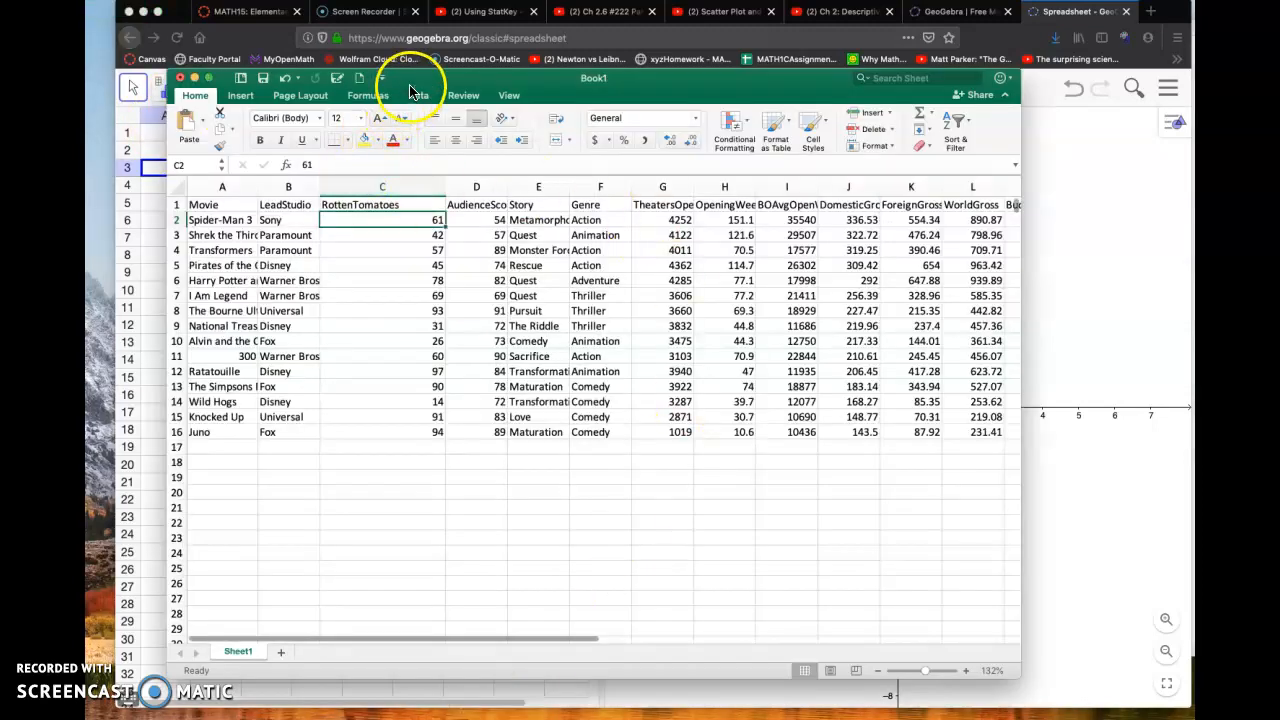
{"action": "left_click_drag", "start_coordinate": [410, 92], "coordinate": [684, 80]}
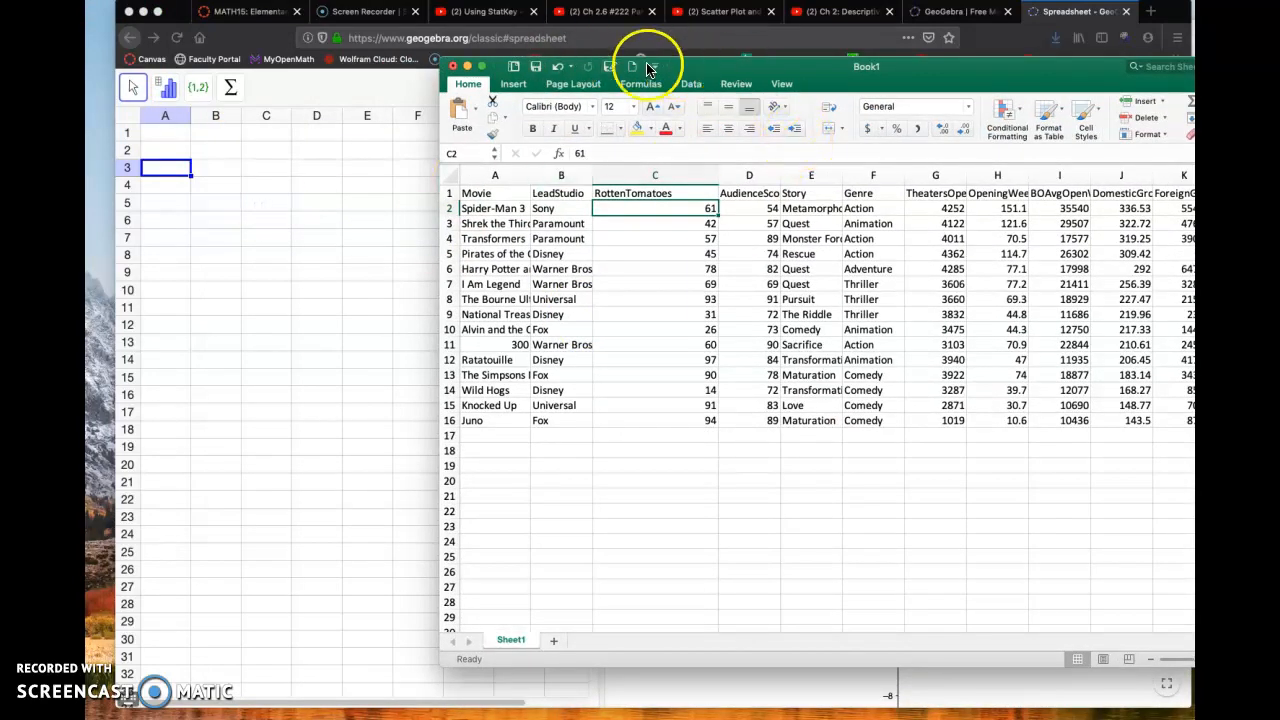
{"action": "left_click", "coordinate": [468, 67]}
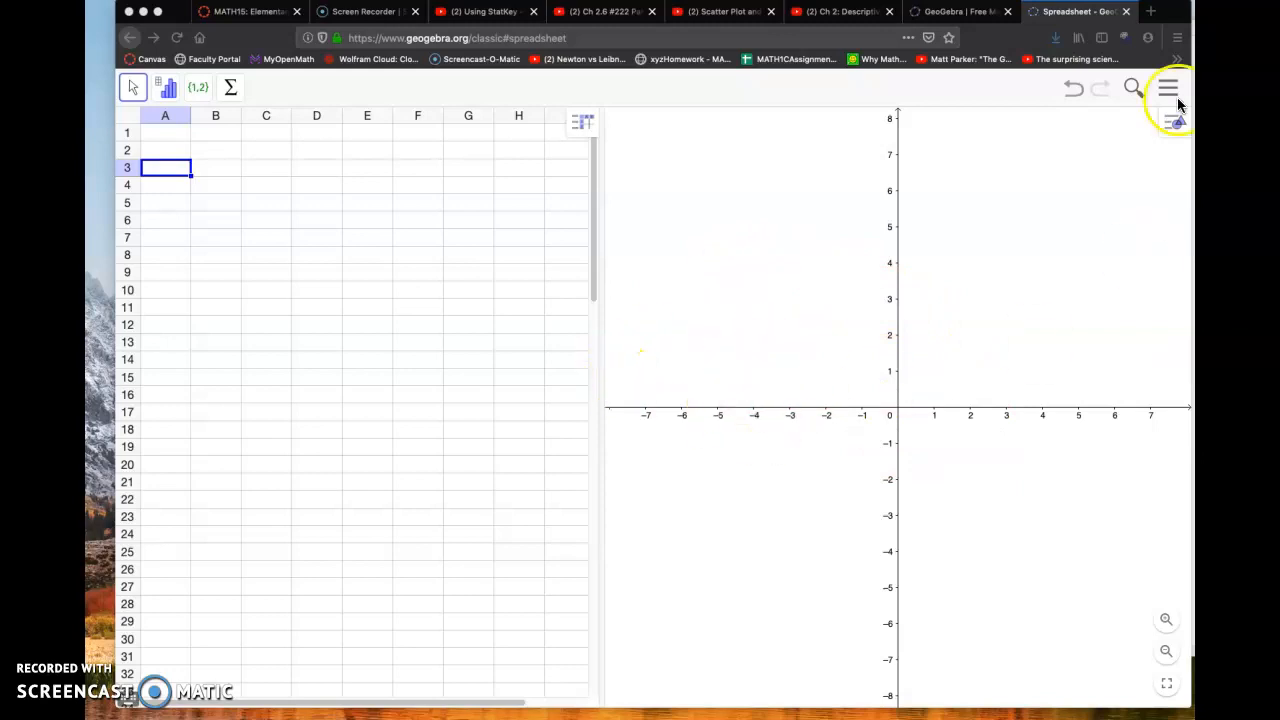
{"action": "left_click", "coordinate": [1140, 129]}
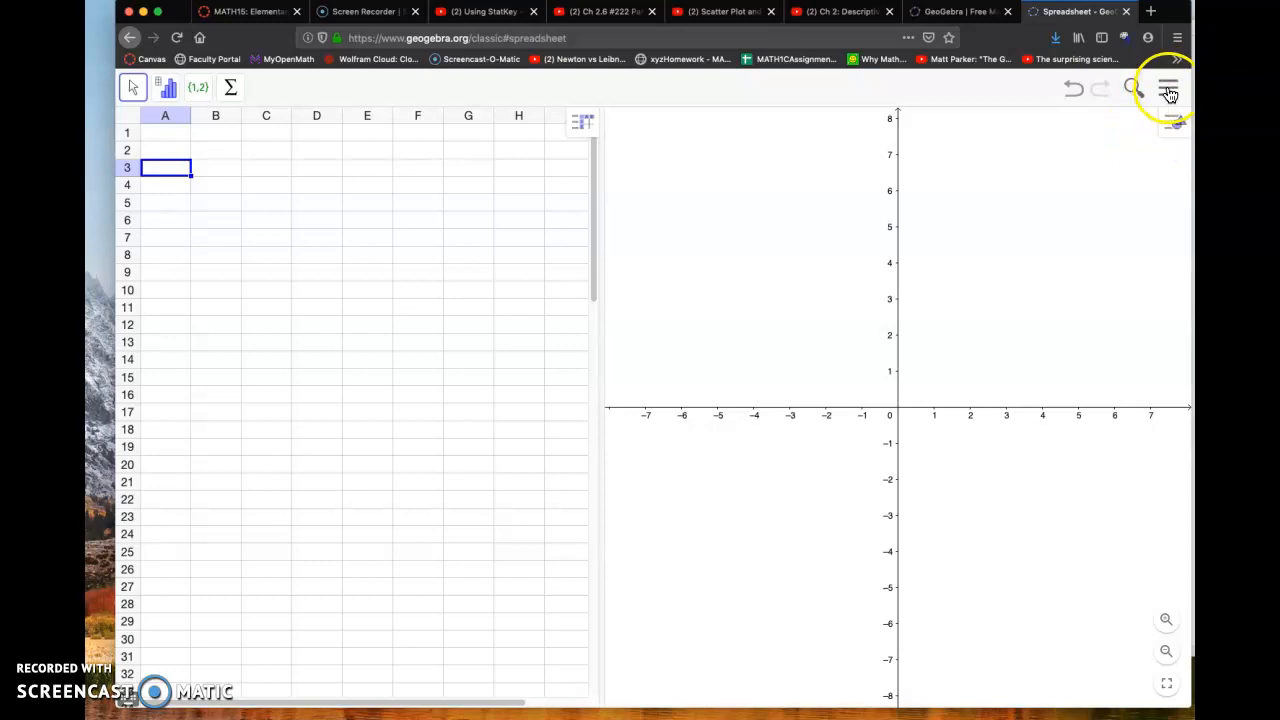
Hide the Graphics view so that only the Spreadsheet view is displayed.
{"action": "left_click", "coordinate": [1169, 91]}
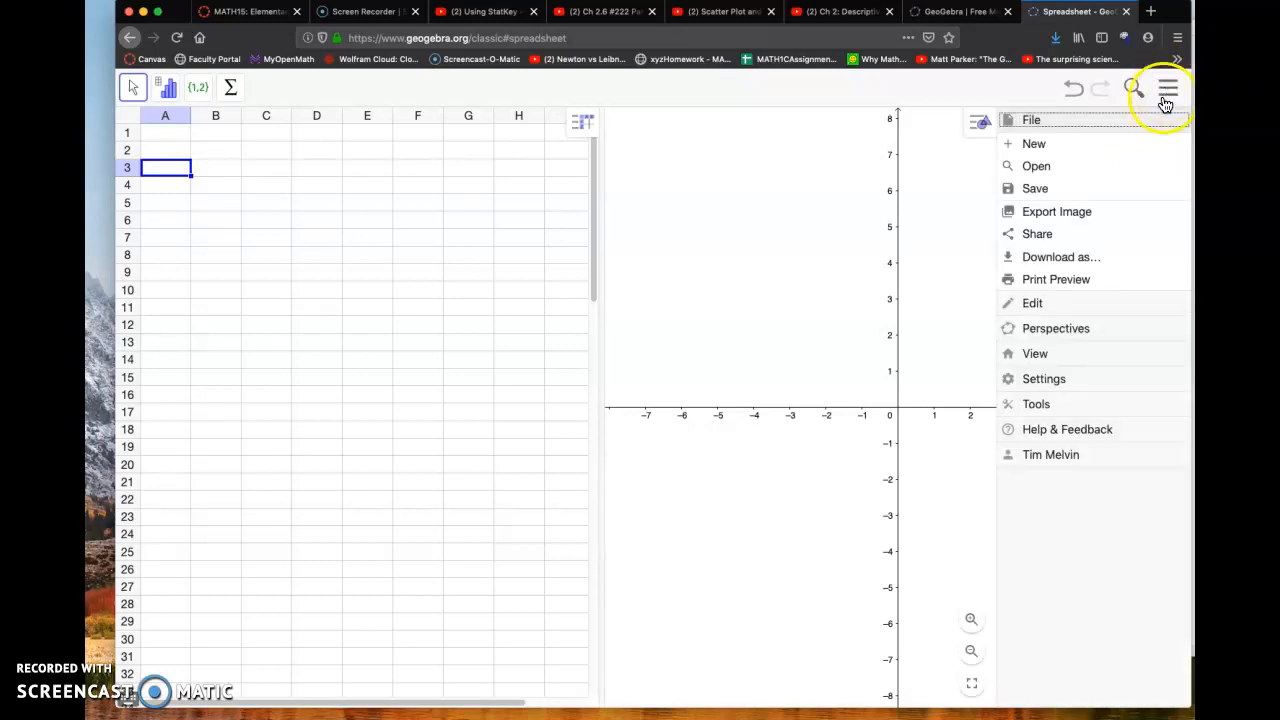
{"action": "left_click", "coordinate": [1027, 353]}
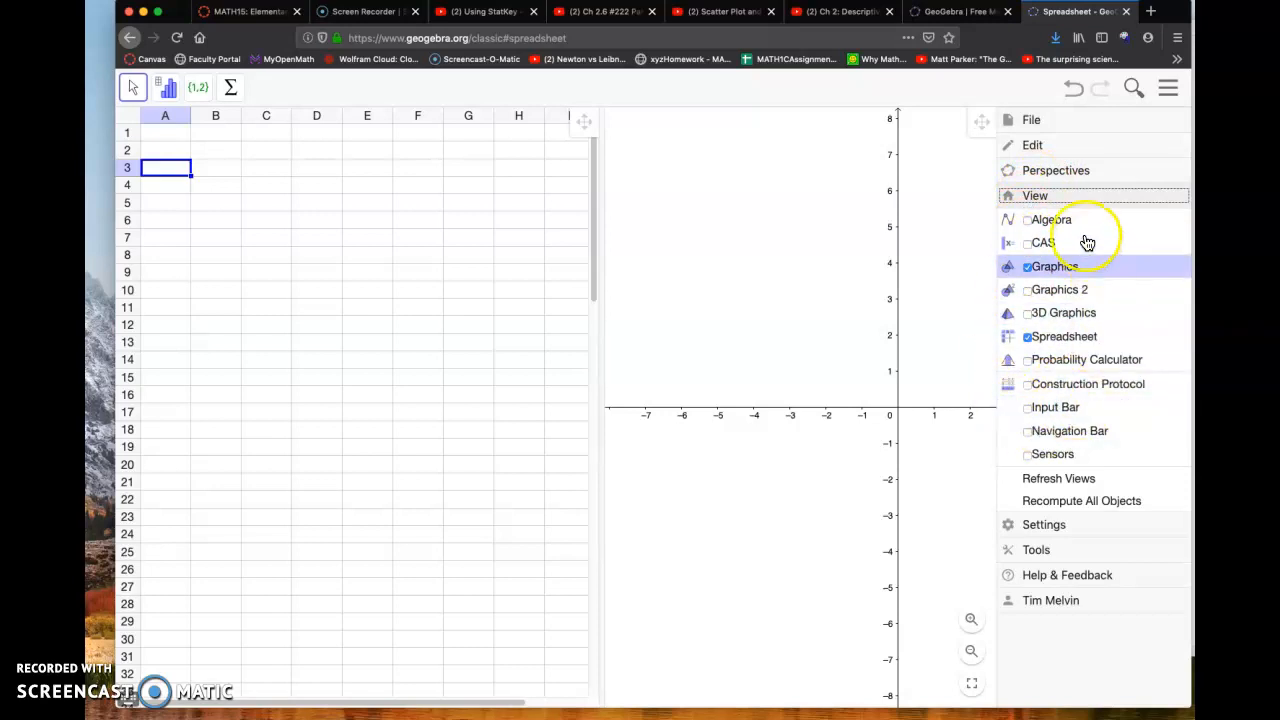
{"action": "left_click", "coordinate": [1032, 340]}
{"action": "left_click", "coordinate": [1031, 340]}
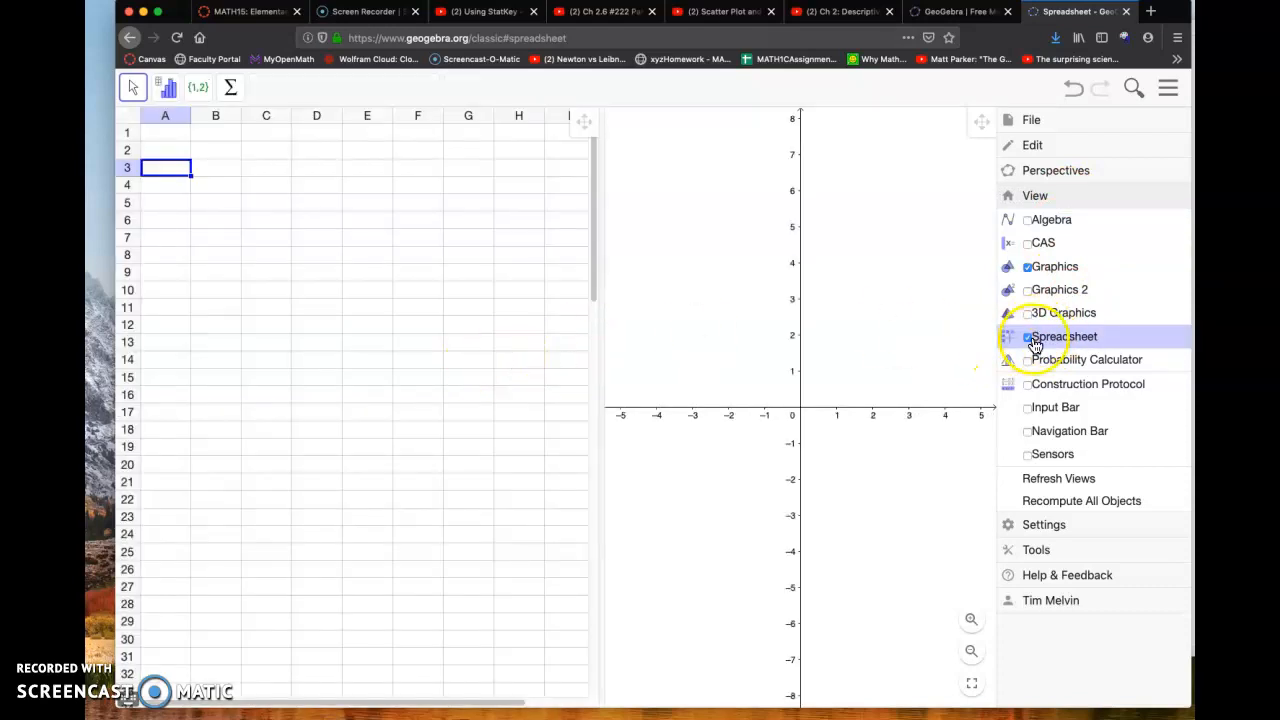
{"action": "left_click", "coordinate": [1027, 265]}
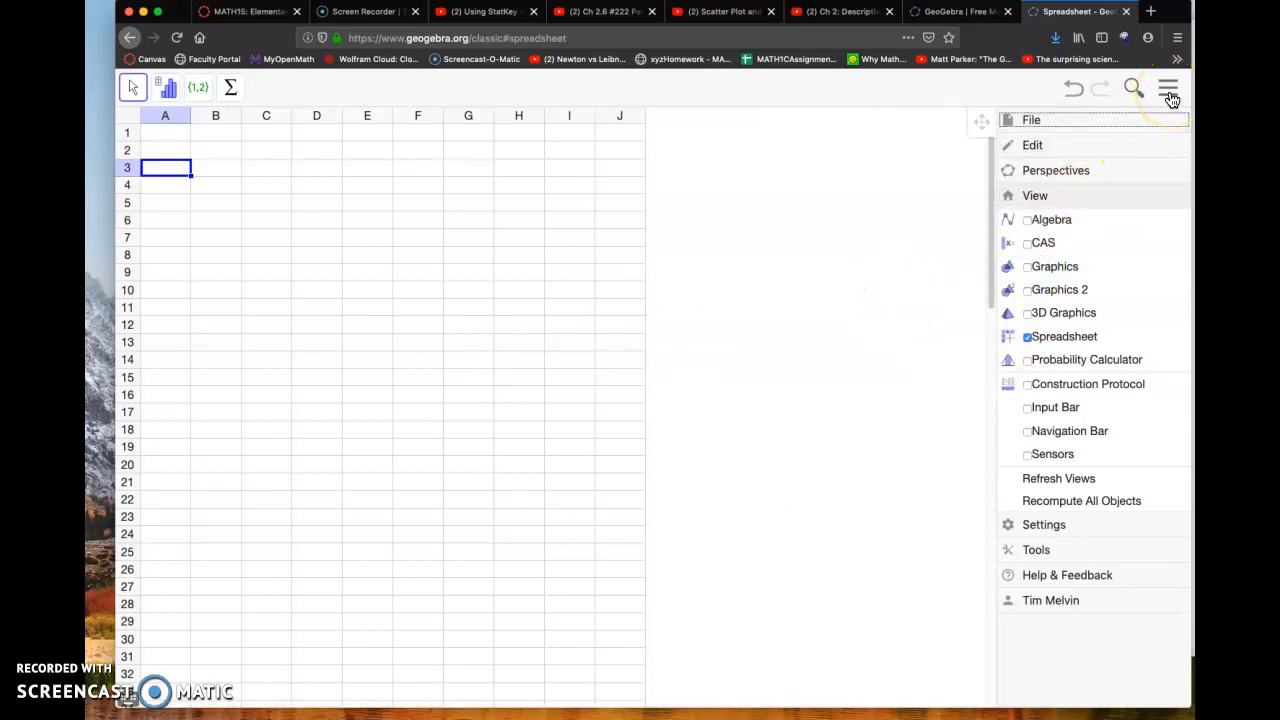
{"action": "left_click", "coordinate": [1171, 95]}
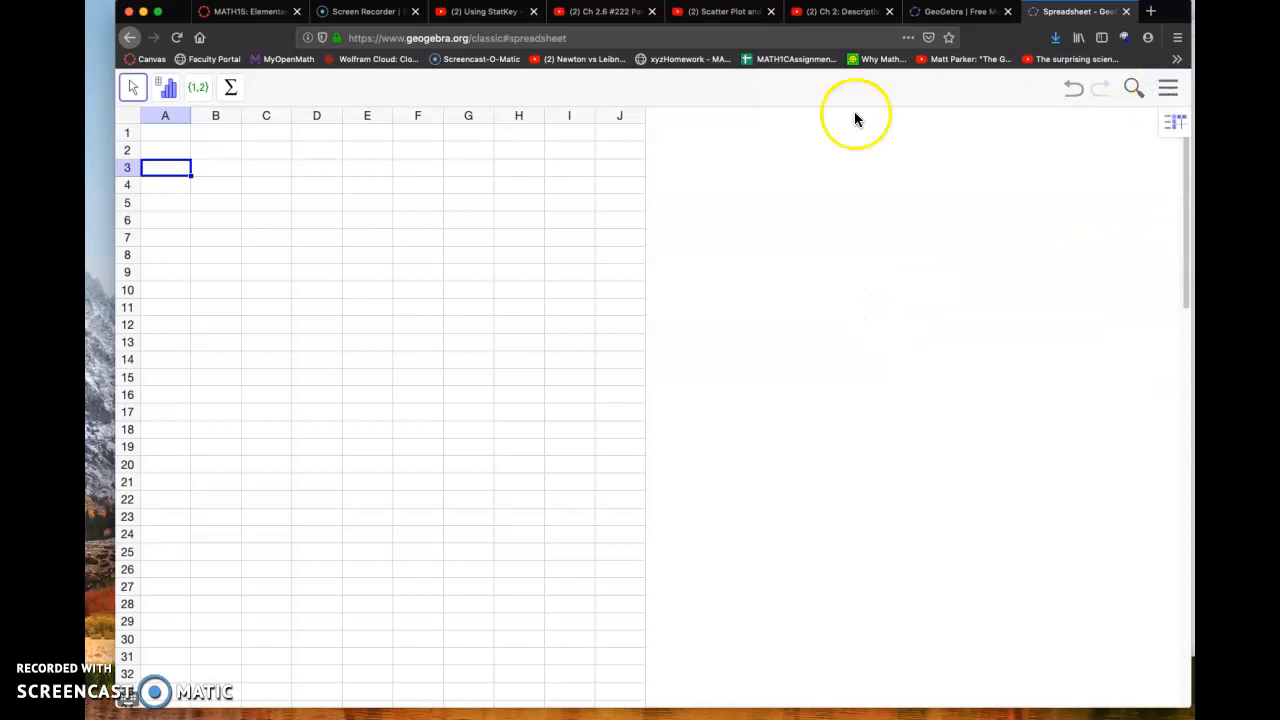
Narrow the browser window to about half the screen and place the Excel workbook beside it.
{"action": "left_click_drag", "start_coordinate": [1190, 235], "coordinate": [682, 240]}
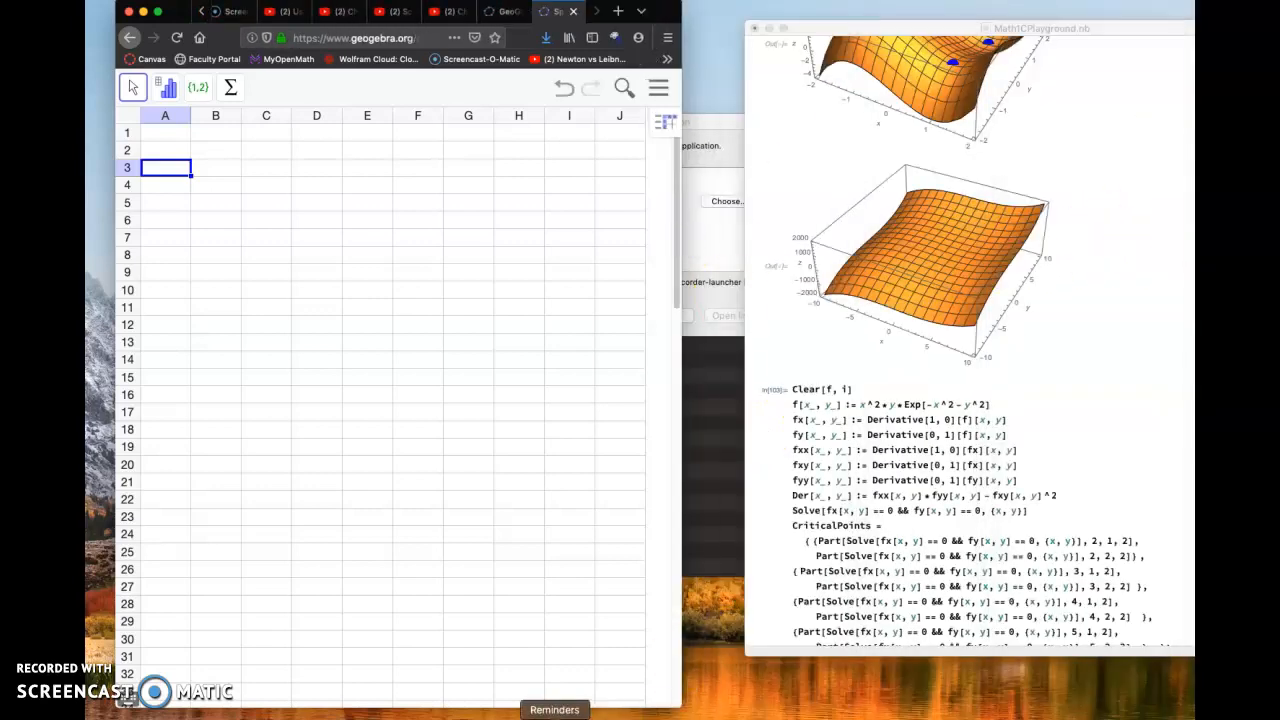
{"action": "left_click", "coordinate": [477, 712]}
{"action": "left_click_drag", "start_coordinate": [700, 75], "coordinate": [960, 58]}
Enter the first RottenTomatoes score, 61, in cell A1 of the GeoGebra spreadsheet.
{"action": "left_click", "coordinate": [160, 245]}
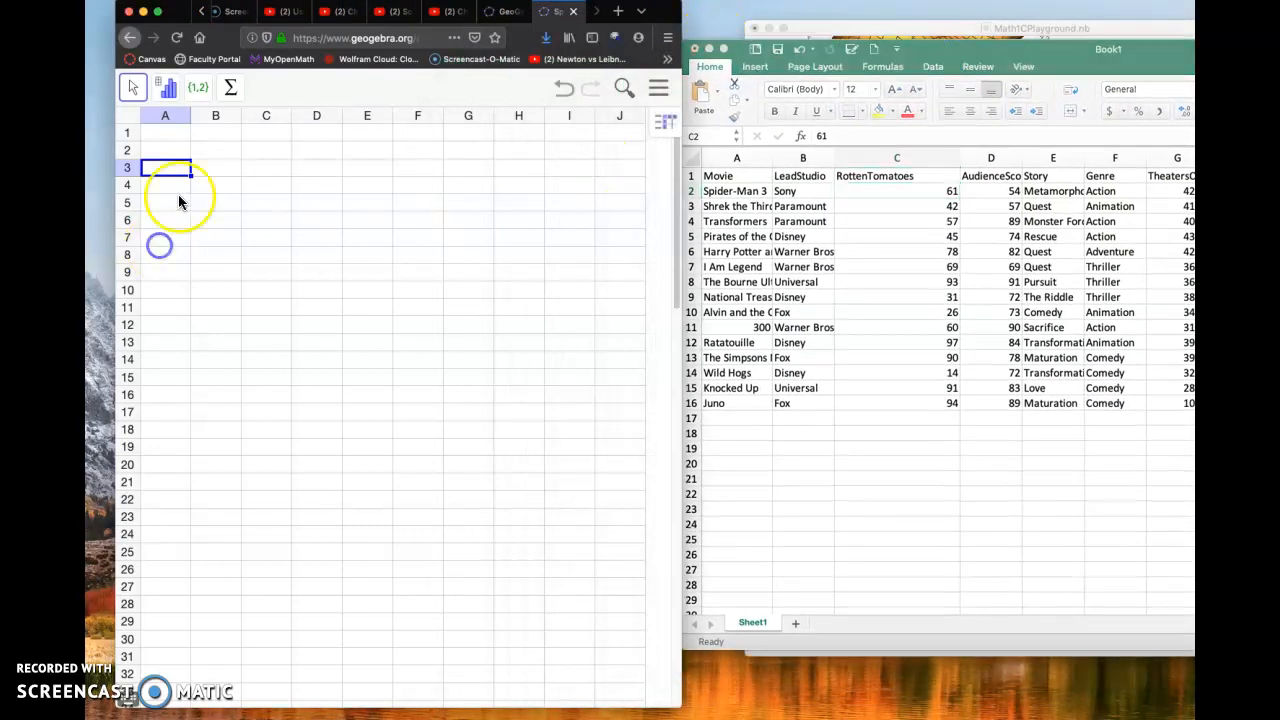
{"action": "left_click", "coordinate": [164, 140]}
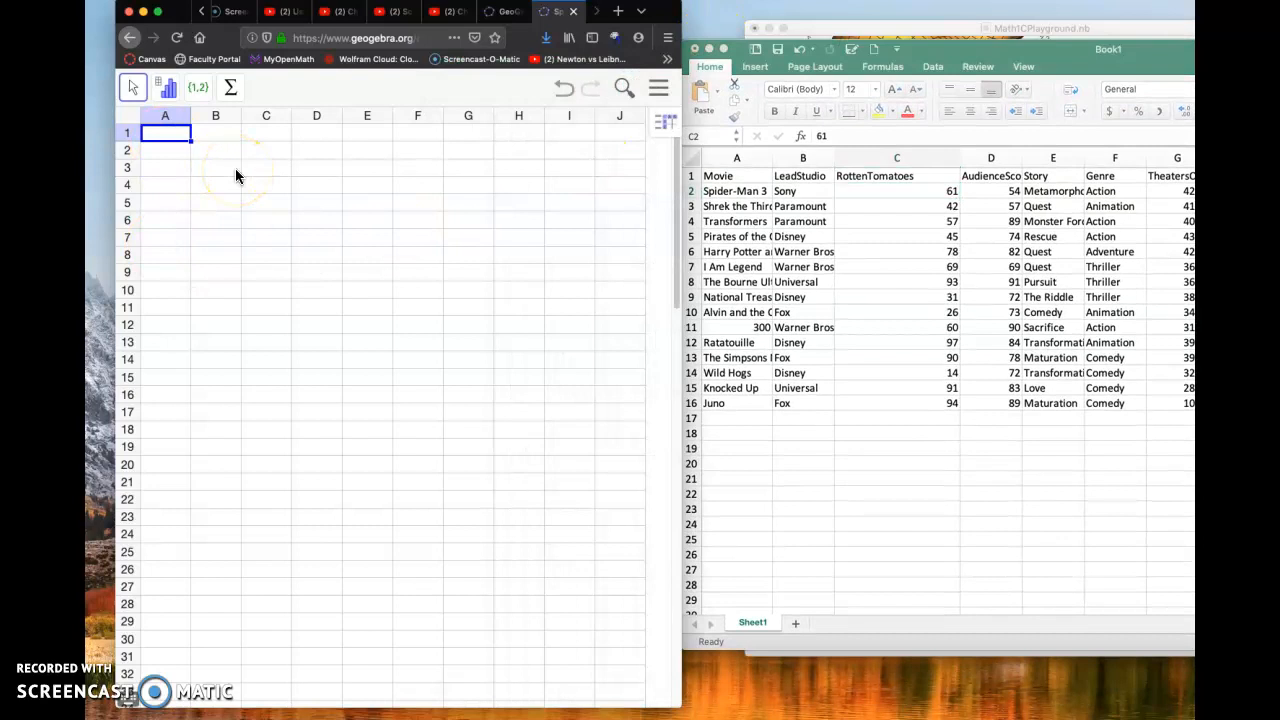
{"action": "type", "text": "61"}
{"action": "key", "text": "Return"}
Enlarge the Excel sheet's view and select the whole RottenTomatoes column as the source to read from.
{"action": "left_click", "coordinate": [933, 198]}
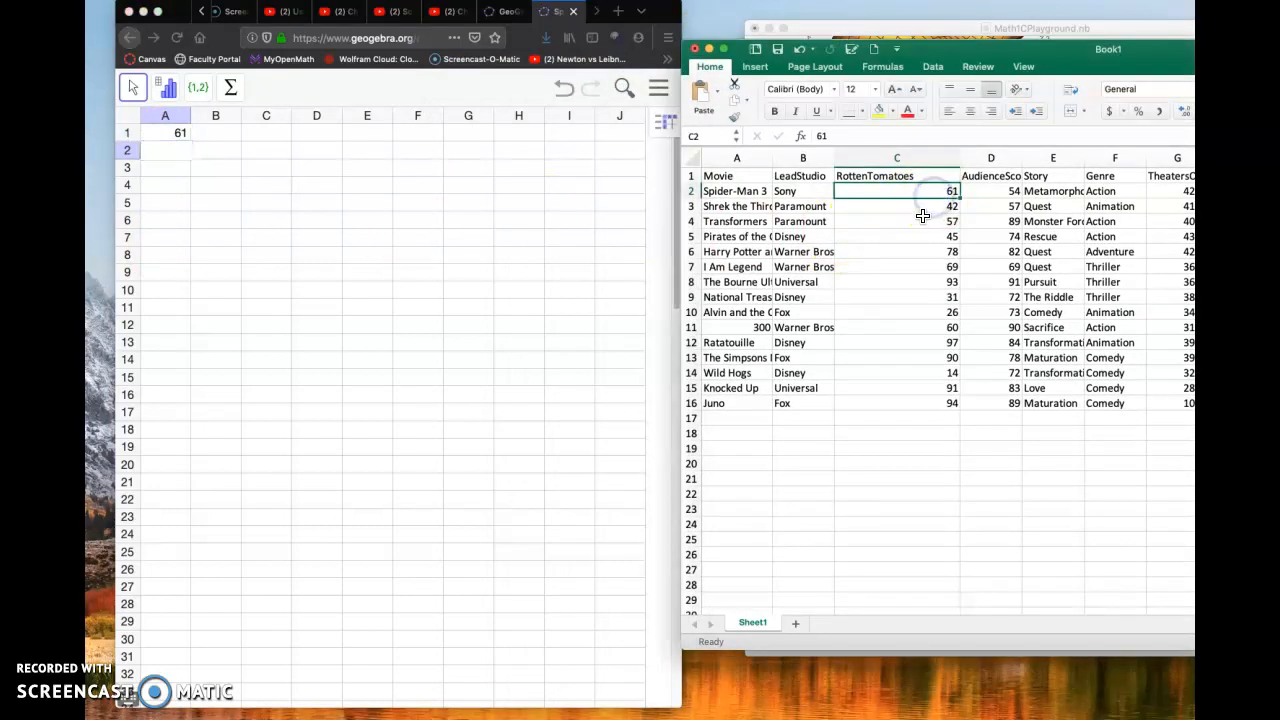
{"action": "left_click", "coordinate": [928, 277]}
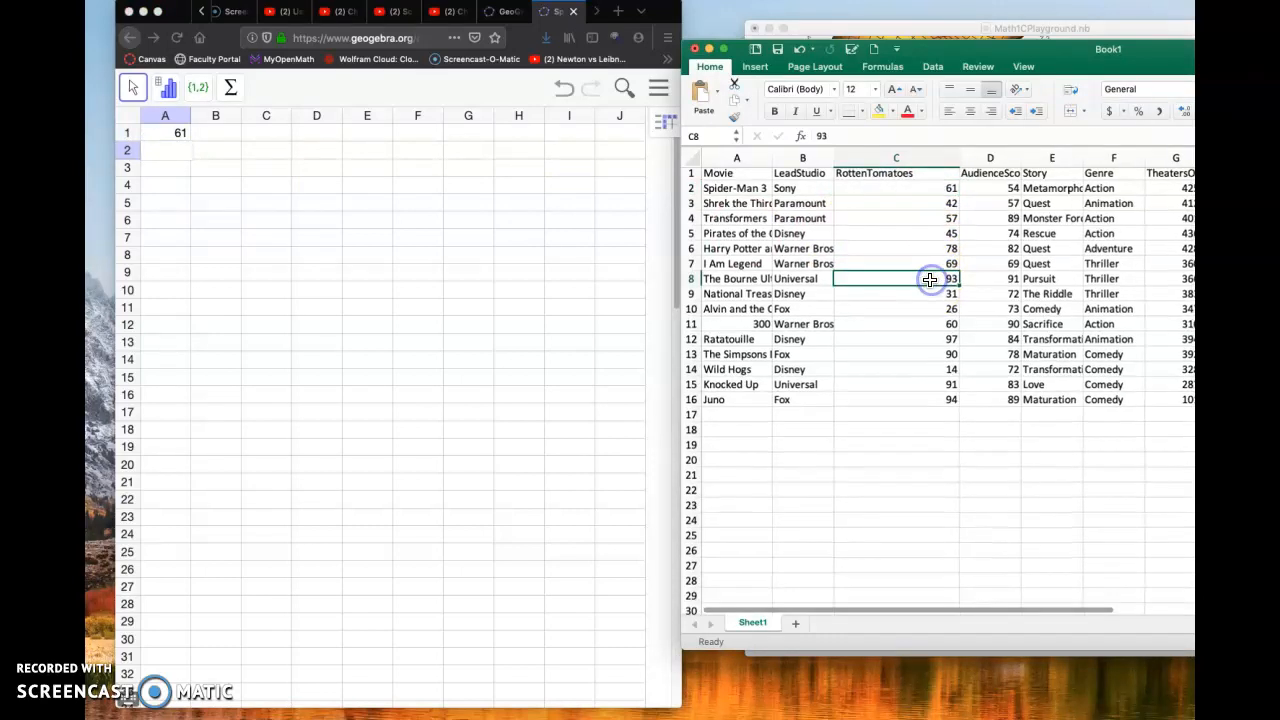
{"action": "scroll", "coordinate": [935, 285], "scroll_direction": "up", "scroll_amount": 2}
{"action": "scroll", "coordinate": [936, 290], "scroll_direction": "up", "scroll_amount": 3}
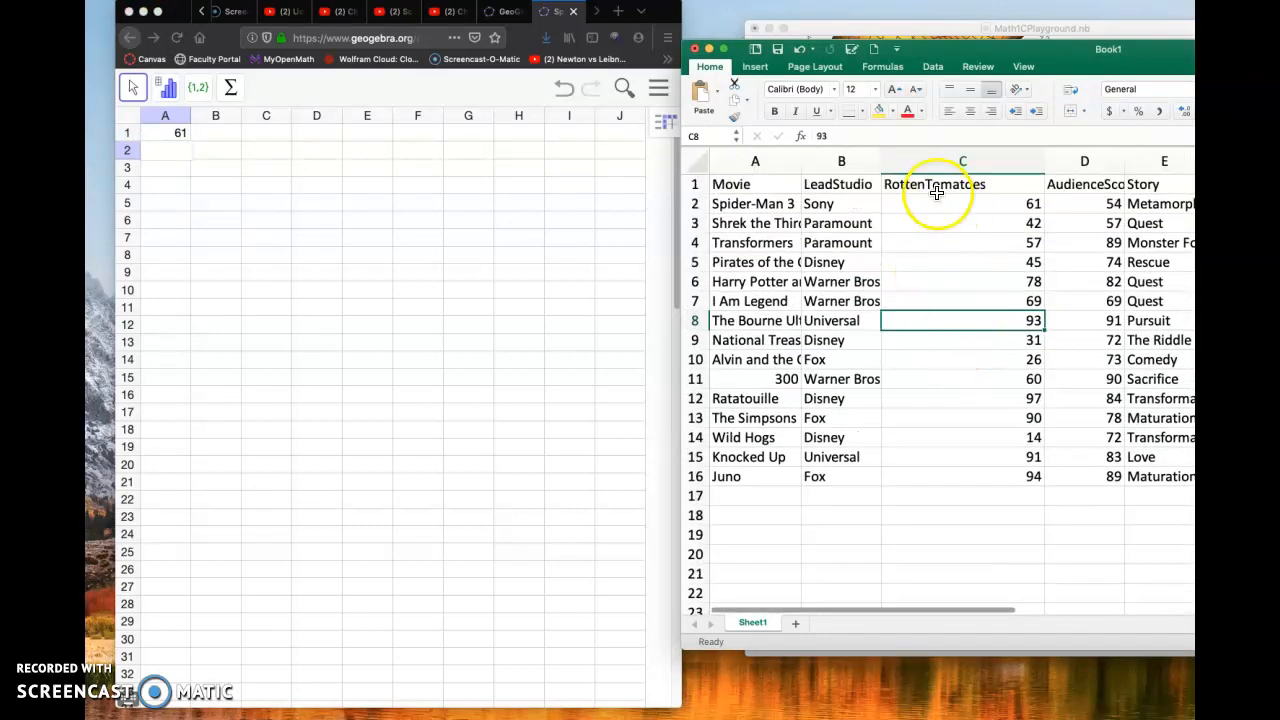
{"action": "left_click", "coordinate": [962, 172]}
Enter the next RottenTomatoes scores 42, 57, 45, 78, 69, 93 and 31 in cells A2 to A8 of the GeoGebra spreadsheet.
{"action": "left_click", "coordinate": [187, 152]}
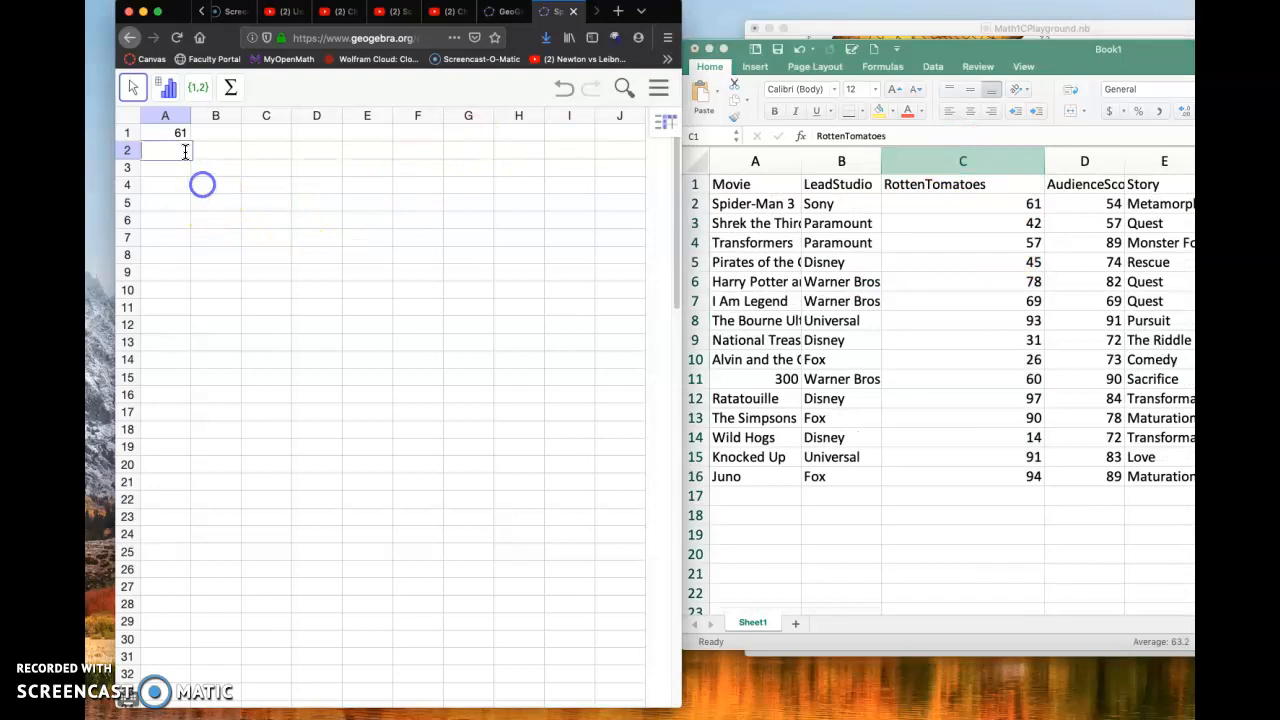
{"action": "type", "text": "42"}
{"action": "key", "text": "Return"}
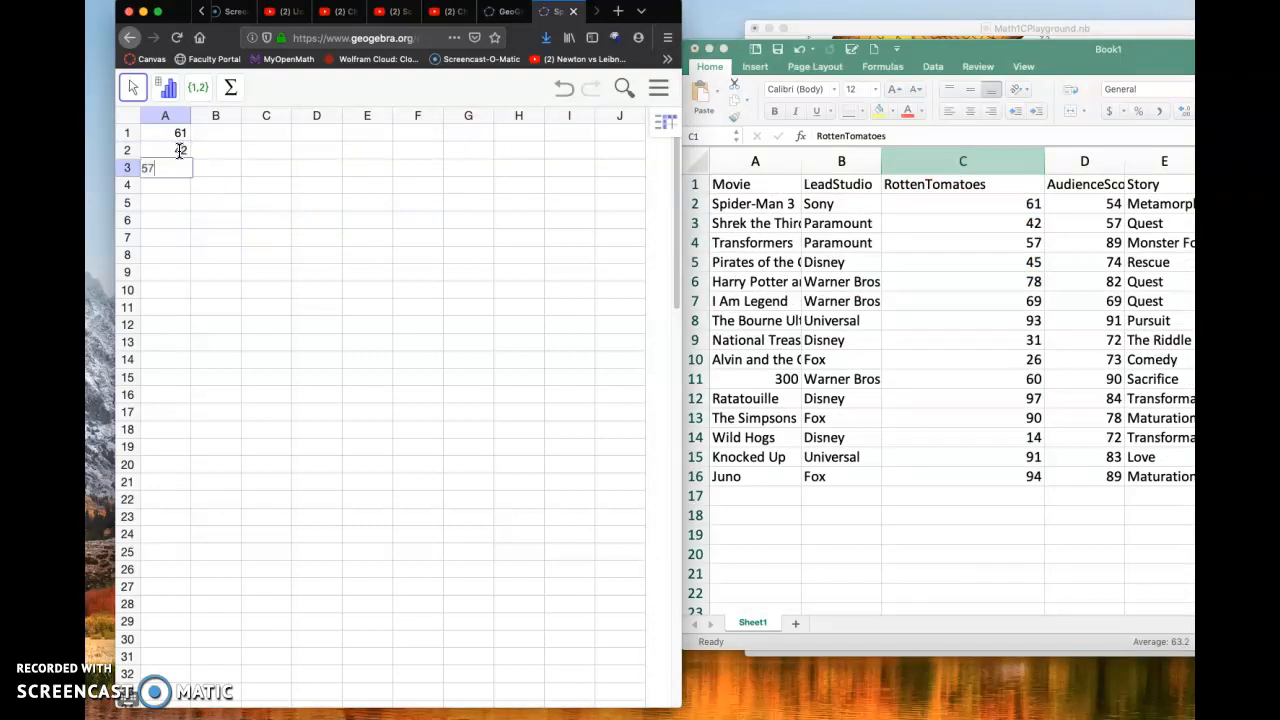
{"action": "key", "text": "Return"}
{"action": "key", "text": "Return"}
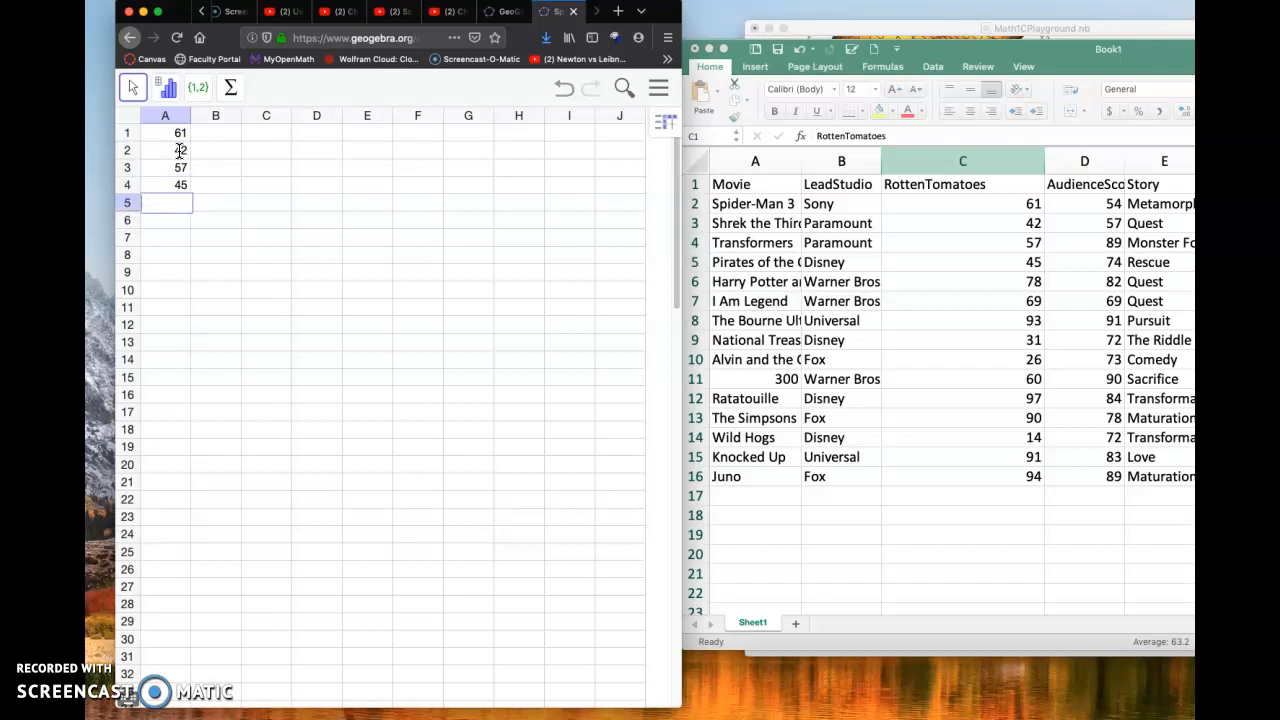
{"action": "key", "text": "Return"}
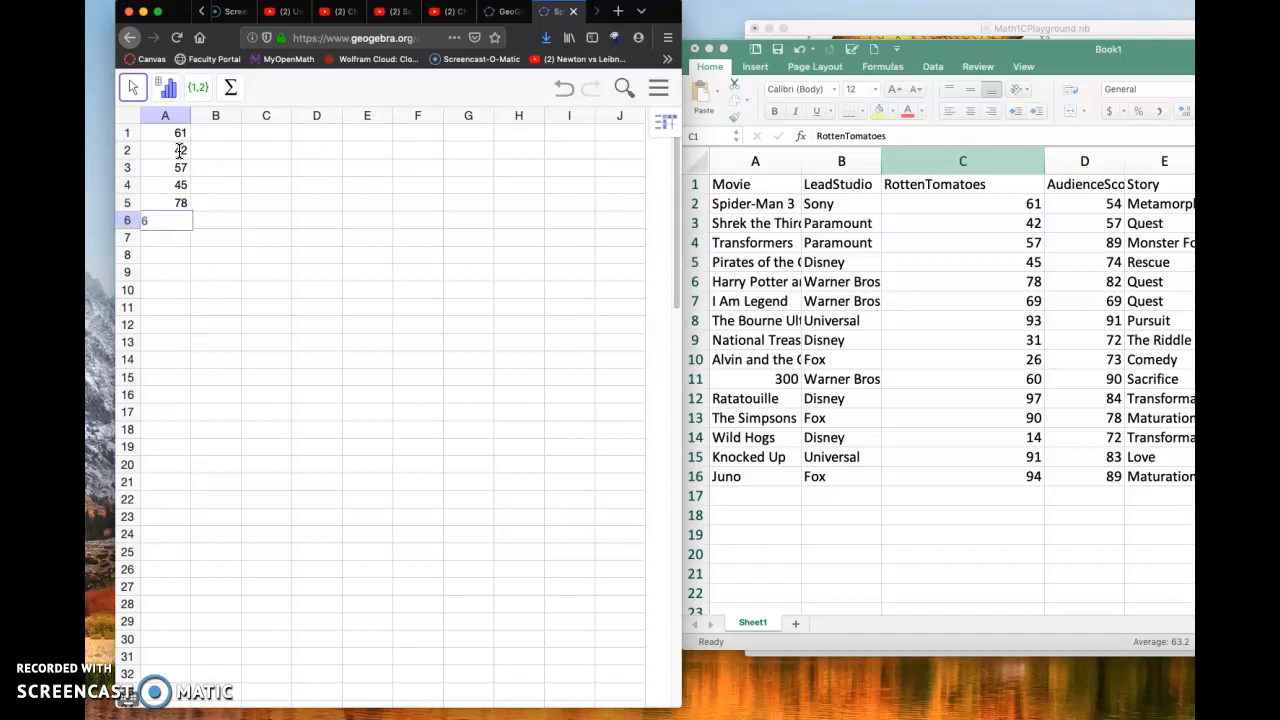
{"action": "type", "text": "69"}
{"action": "key", "text": "Return"}
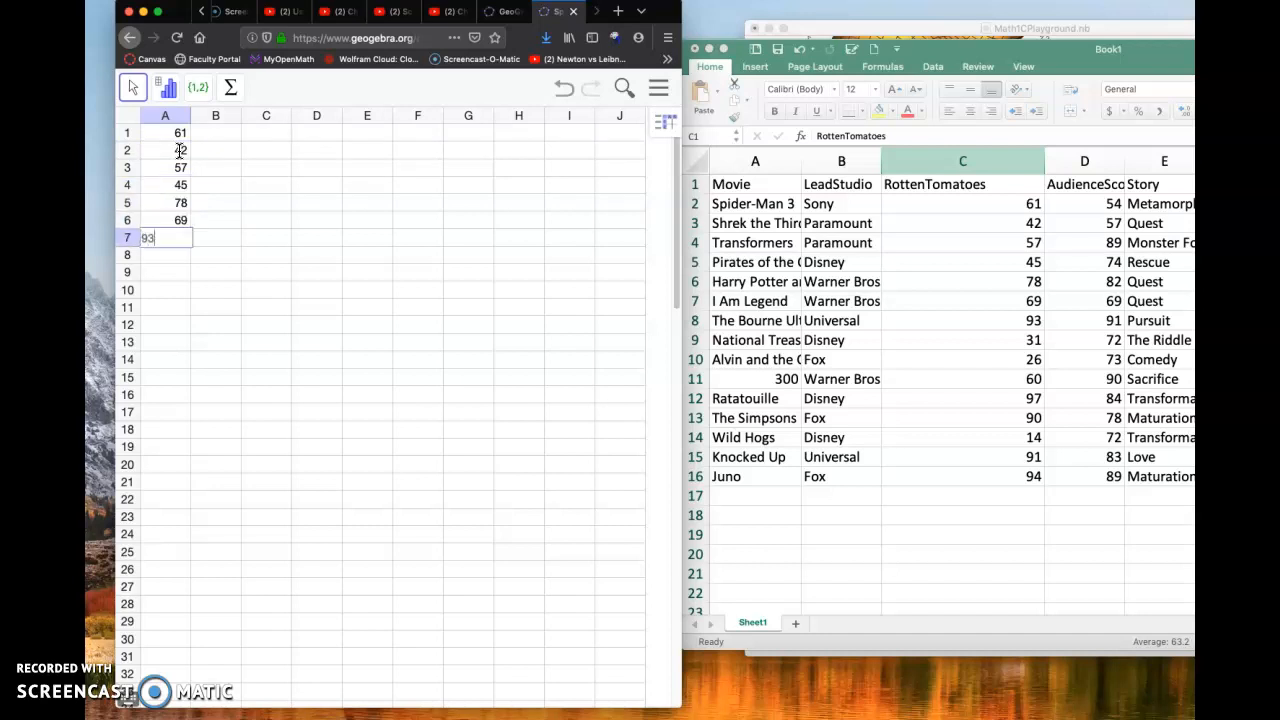
{"action": "key", "text": "Return"}
{"action": "type", "text": "31"}
{"action": "key", "text": "Return"}
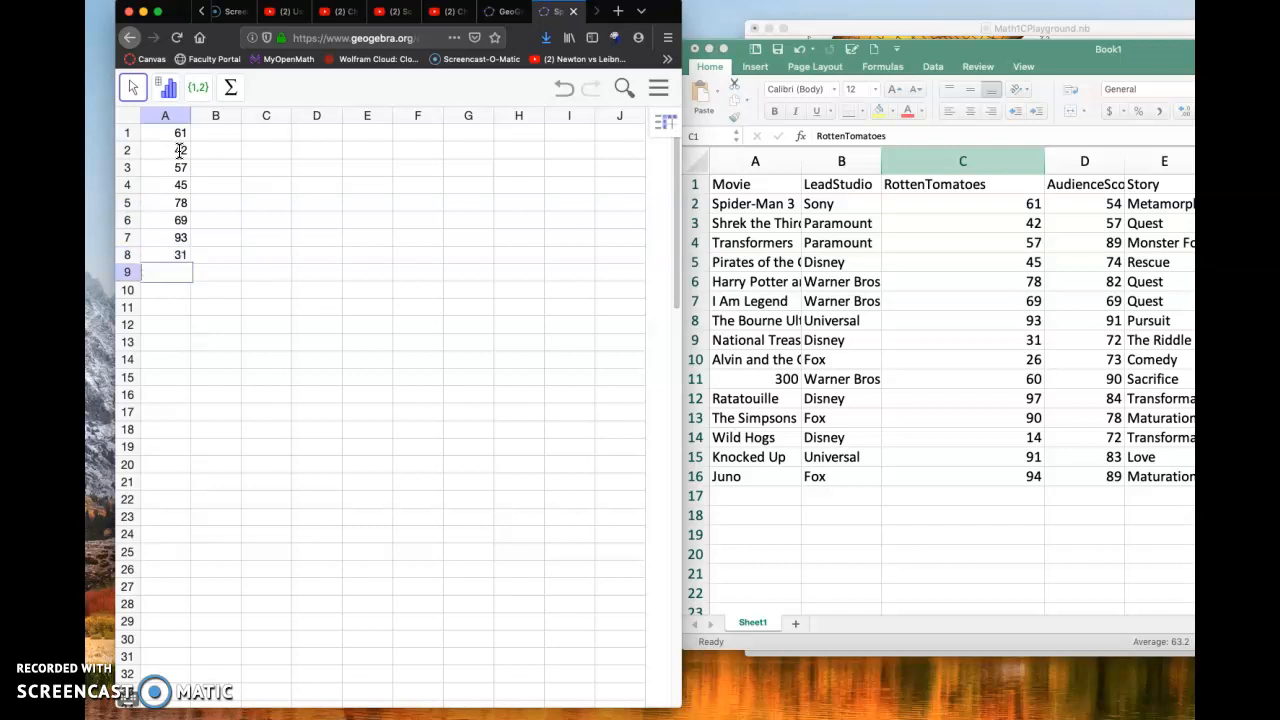
Enter the remaining RottenTomatoes scores 26, 60, 97, 90, 14, 91 and 94 in cells A9 to A15.
{"action": "key", "text": "Return"}
{"action": "type", "text": "60"}
{"action": "key", "text": "Return"}
{"action": "type", "text": "97"}
{"action": "key", "text": "Return"}
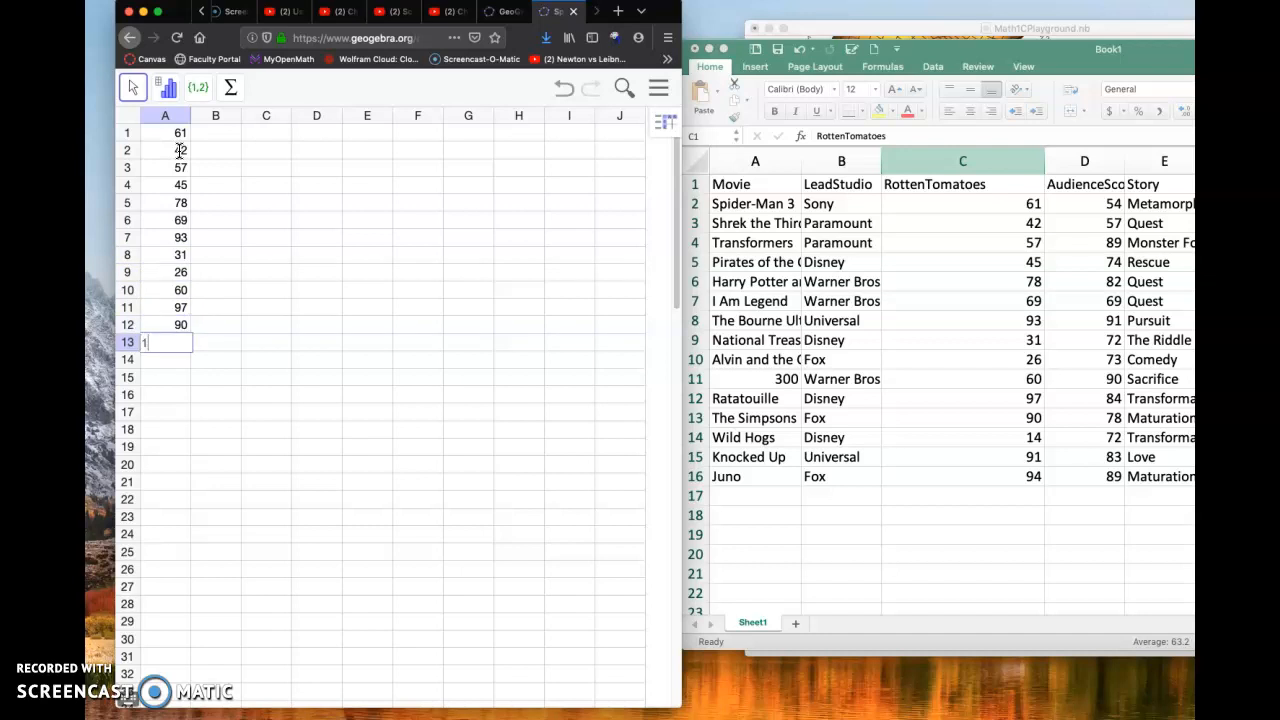
{"action": "type", "text": "4"}
{"action": "key", "text": "Return"}
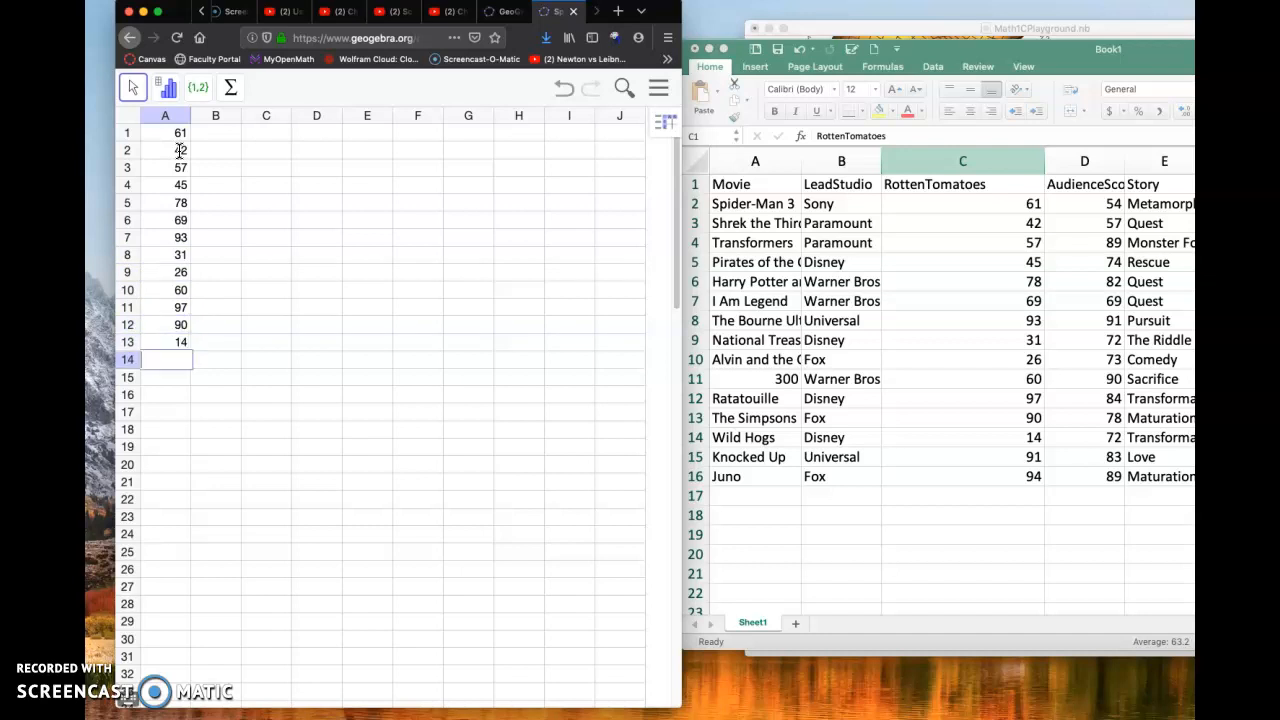
{"action": "key", "text": "Return"}
{"action": "key", "text": "Return"}
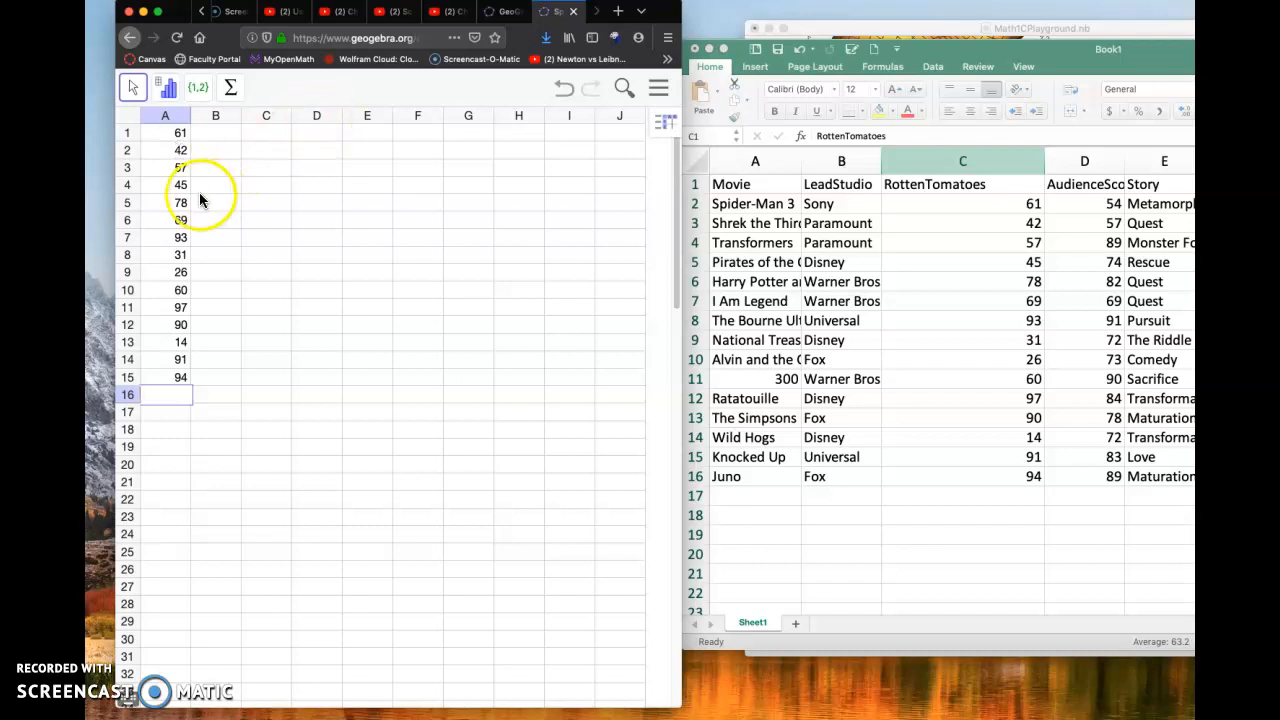
Compare the last data row of the GeoGebra spreadsheet with the Juno row in Excel to check that every score was copied.
{"action": "left_click", "coordinate": [127, 380]}
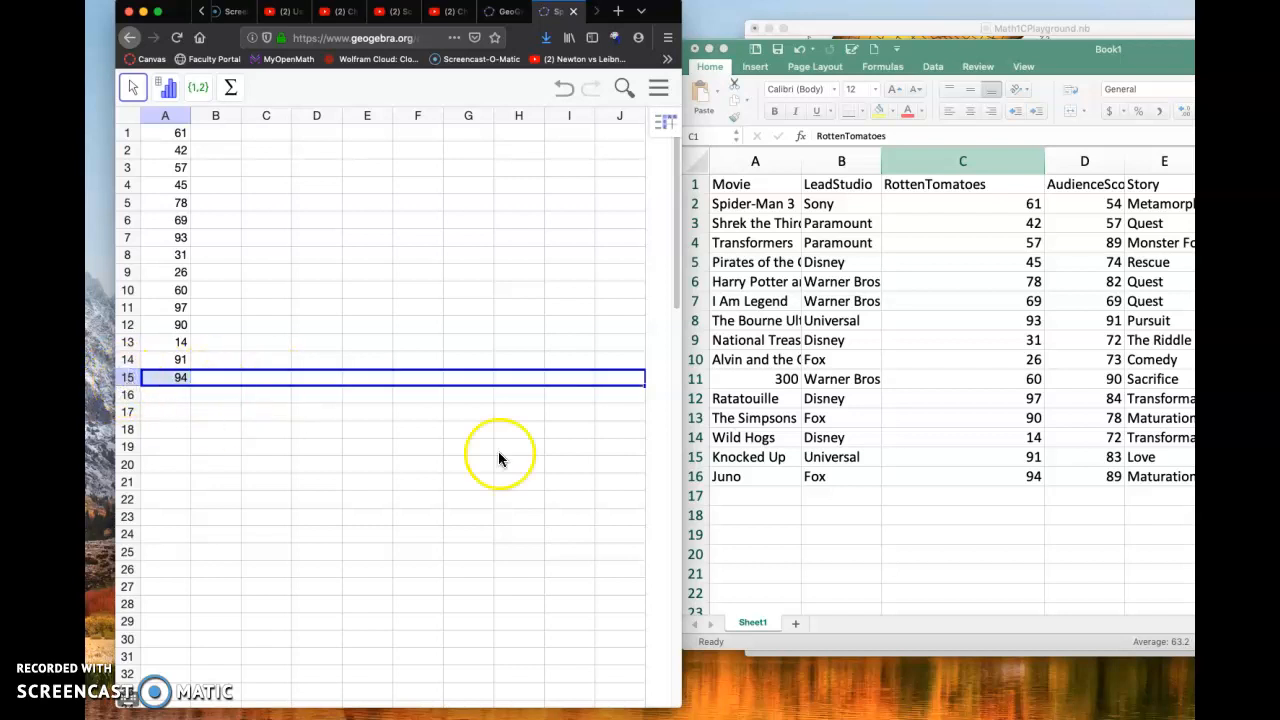
{"action": "left_click", "coordinate": [821, 516]}
{"action": "left_click", "coordinate": [694, 478]}
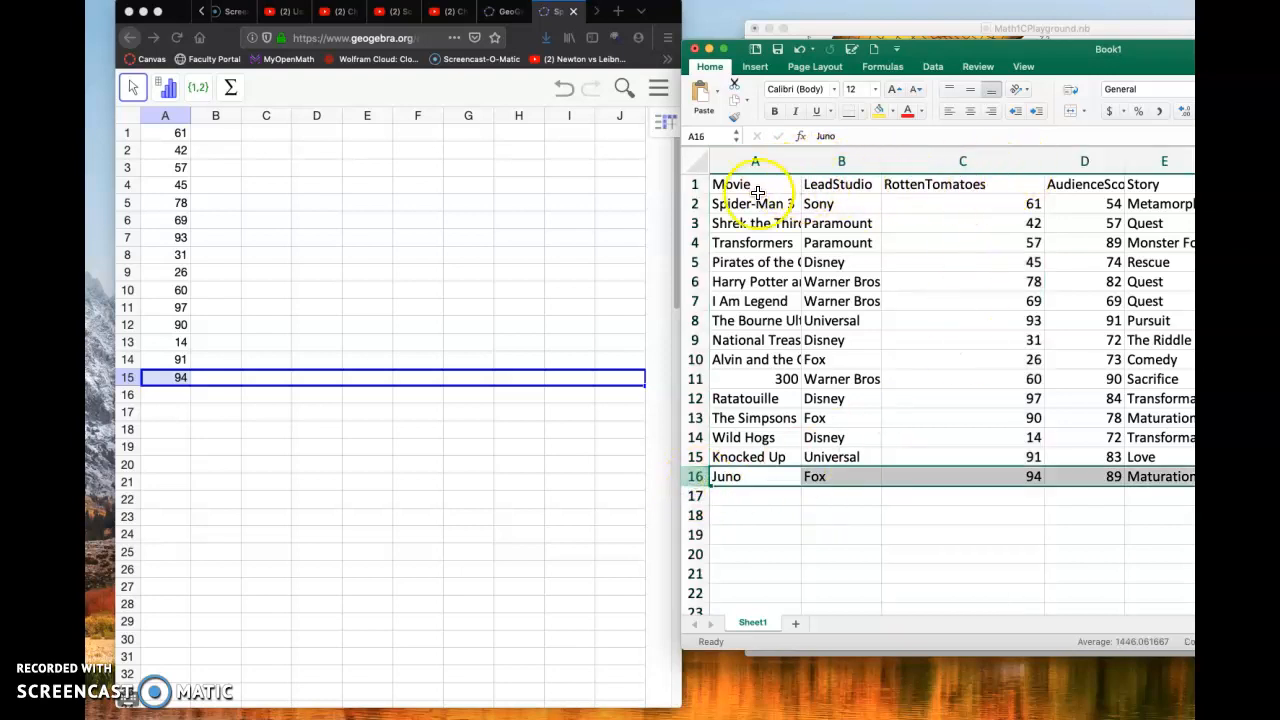
Bring the GeoGebra browser window forward and widen it to nearly the full screen, leaving the row selection.
{"action": "left_click", "coordinate": [410, 396]}
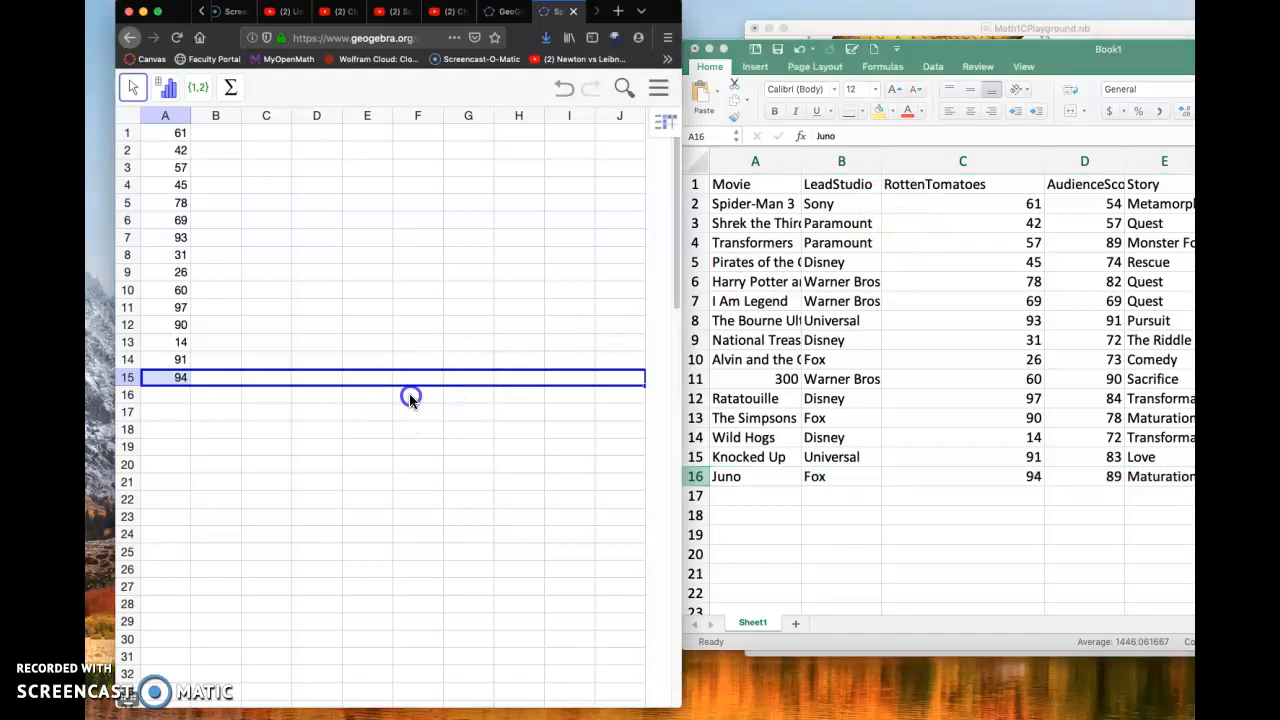
{"action": "left_click_drag", "start_coordinate": [672, 279], "coordinate": [1135, 302]}
{"action": "left_click", "coordinate": [321, 253]}
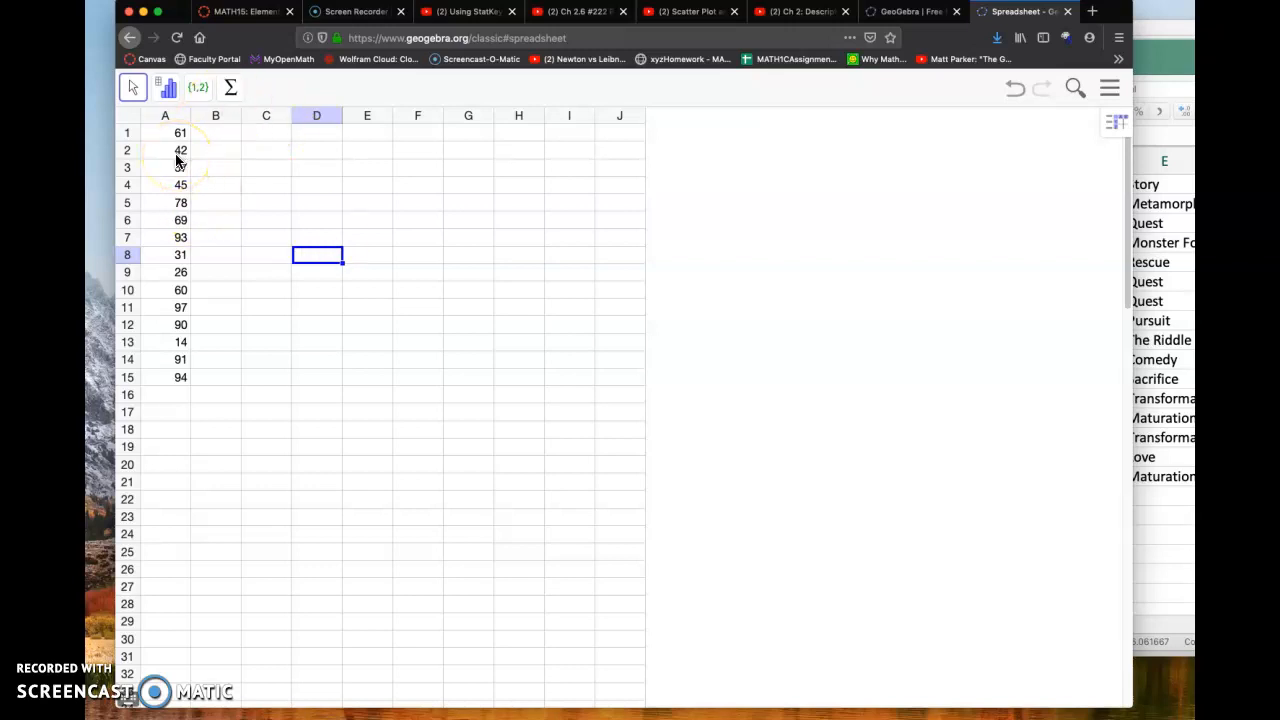
Run a One Variable Analysis on all of column A and enlarge its histogram by narrowing the spreadsheet area.
{"action": "left_click_drag", "start_coordinate": [164, 137], "coordinate": [163, 382]}
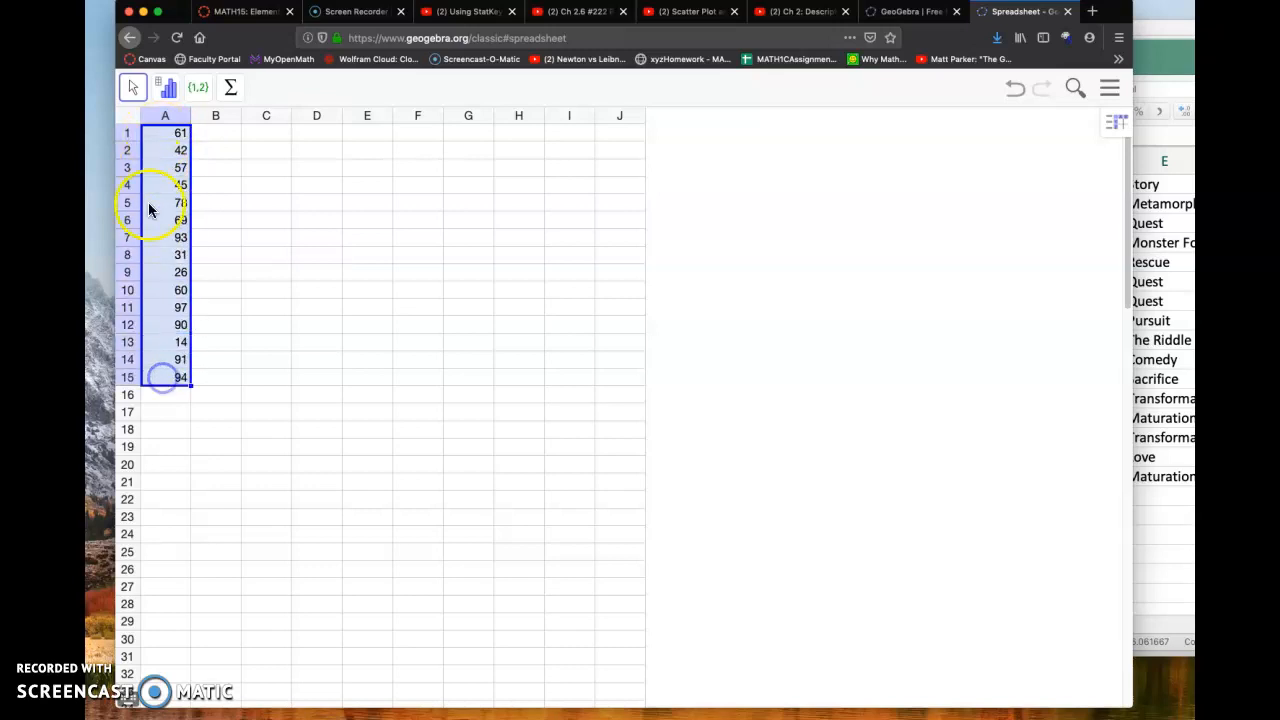
{"action": "left_click", "coordinate": [280, 170]}
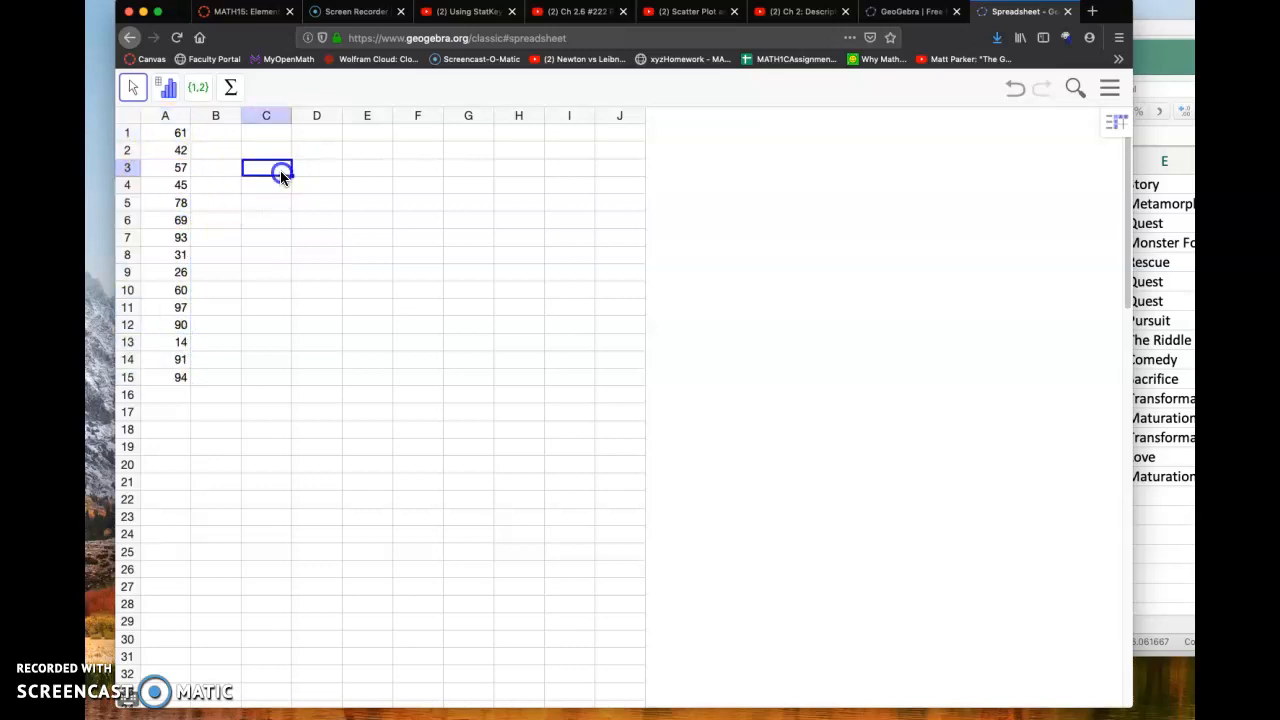
{"action": "left_click", "coordinate": [166, 118]}
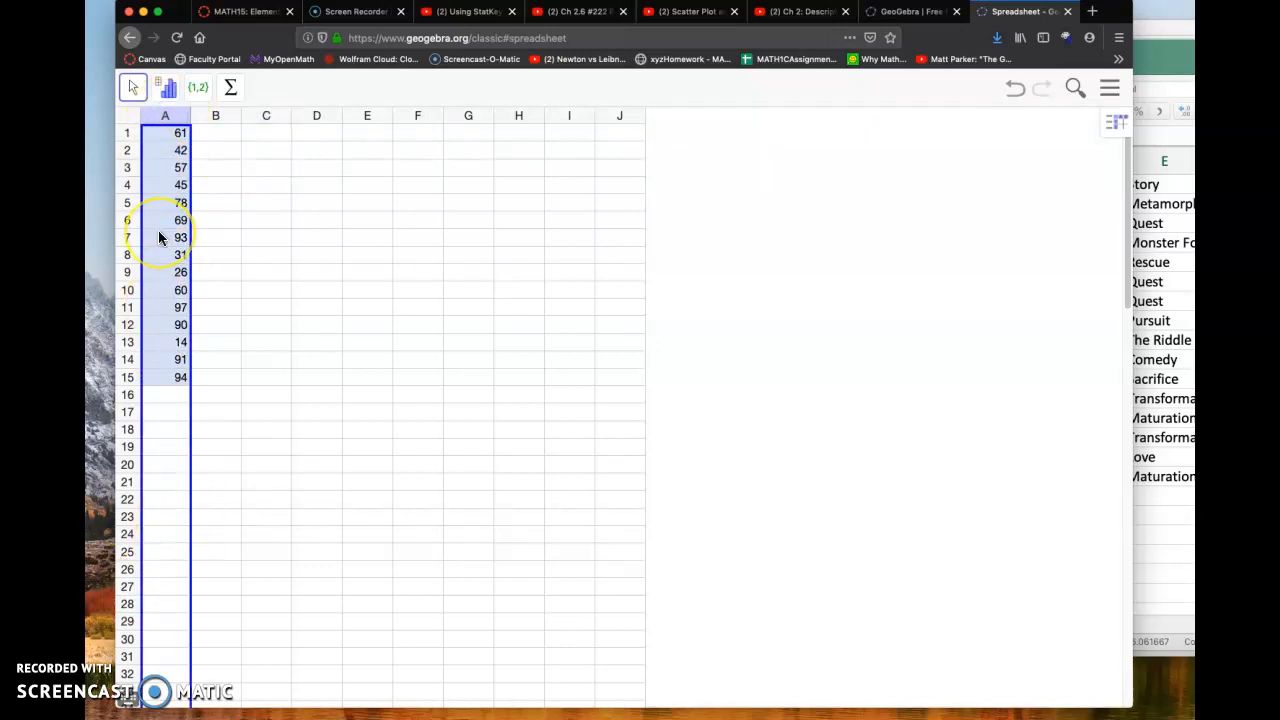
{"action": "left_click", "coordinate": [169, 91]}
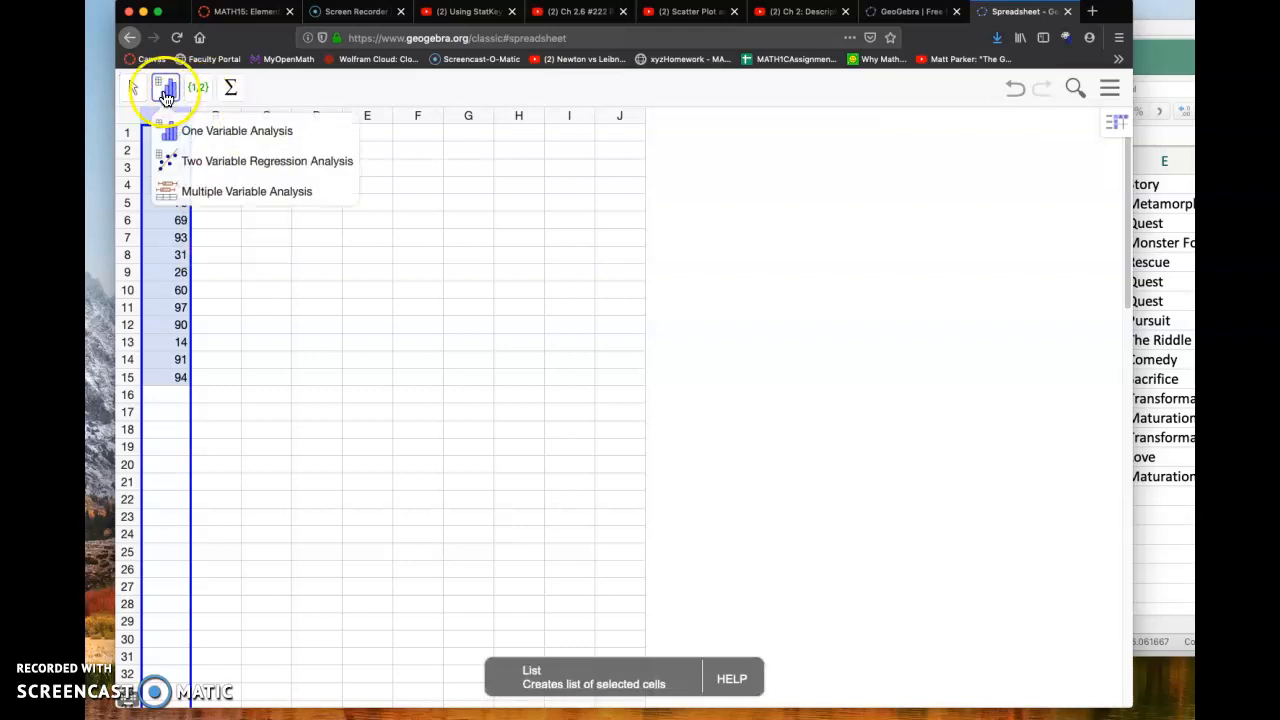
{"action": "left_click", "coordinate": [238, 143]}
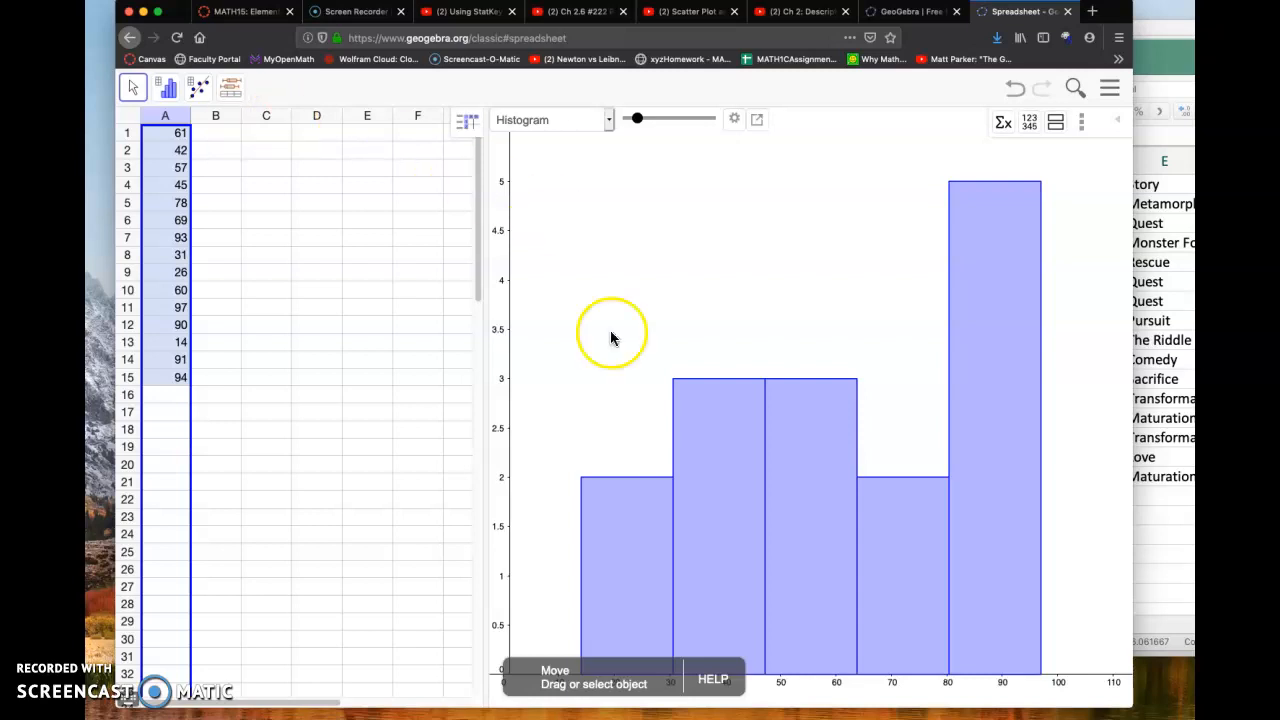
{"action": "left_click", "coordinate": [566, 350]}
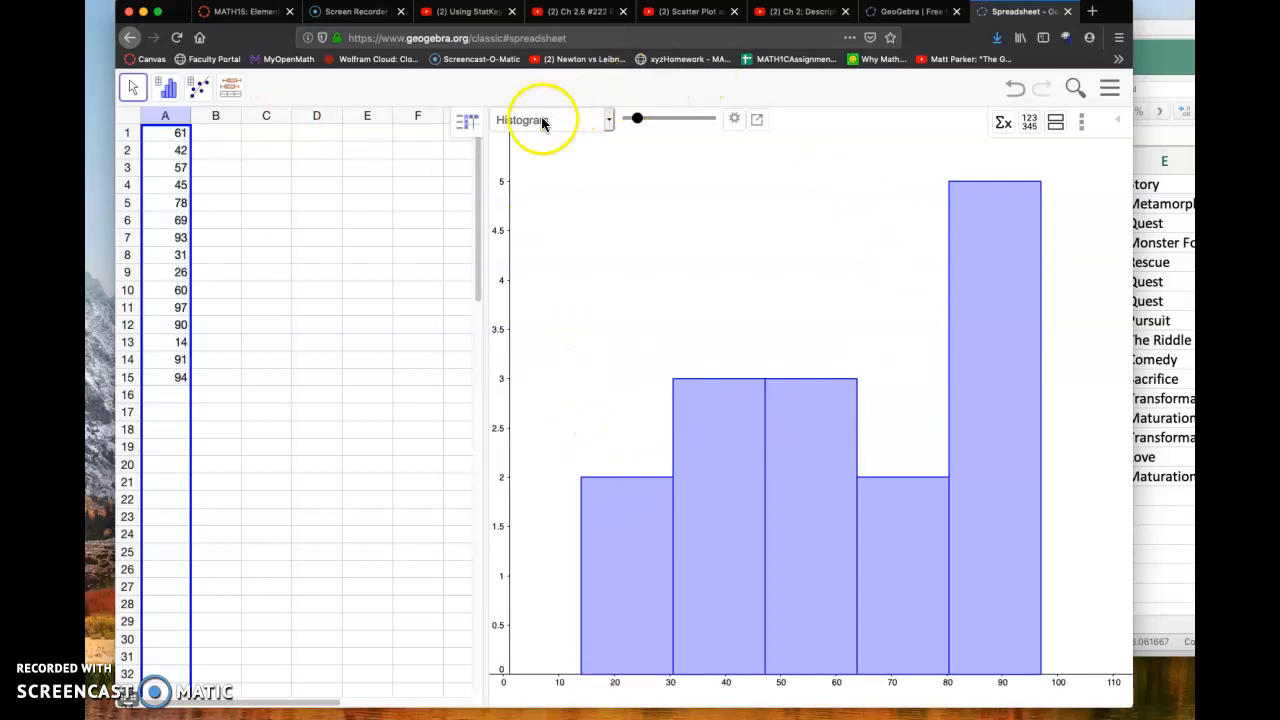
{"action": "left_click_drag", "start_coordinate": [486, 316], "coordinate": [282, 309]}
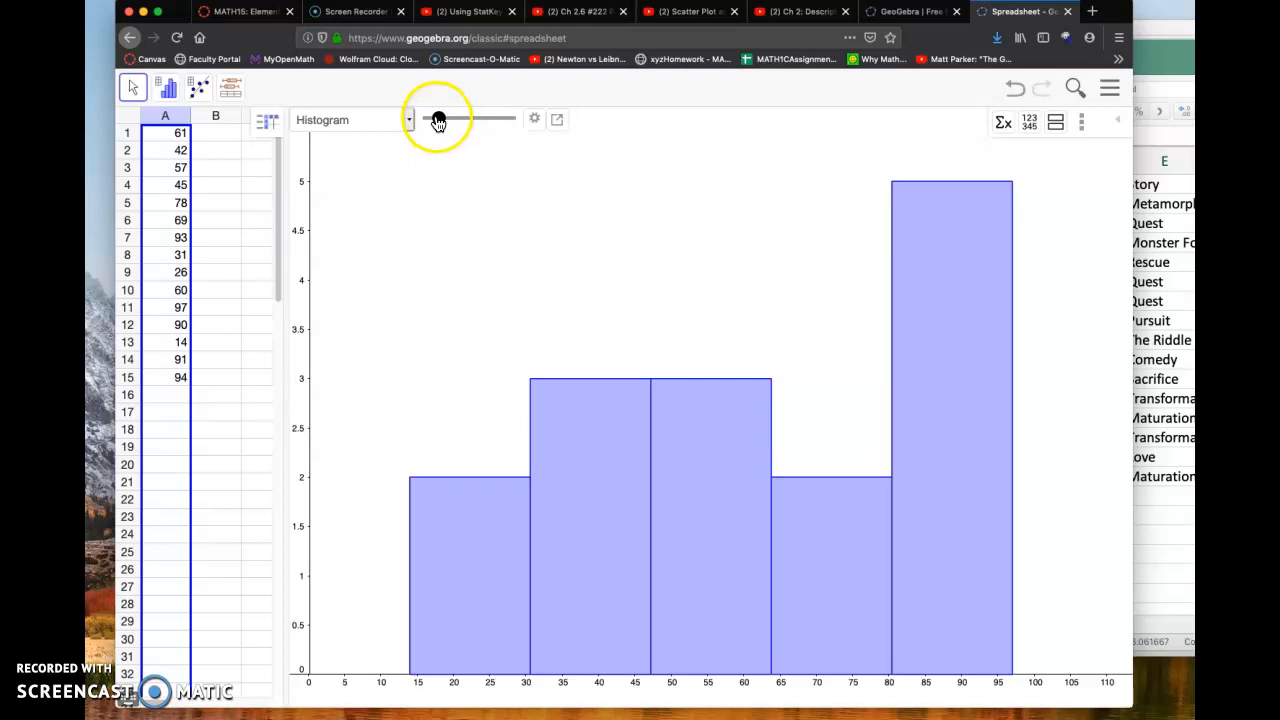
Try different numbers of classes for the histogram, from seven up to 17, ending at eight.
{"action": "left_click_drag", "start_coordinate": [438, 121], "coordinate": [450, 124]}
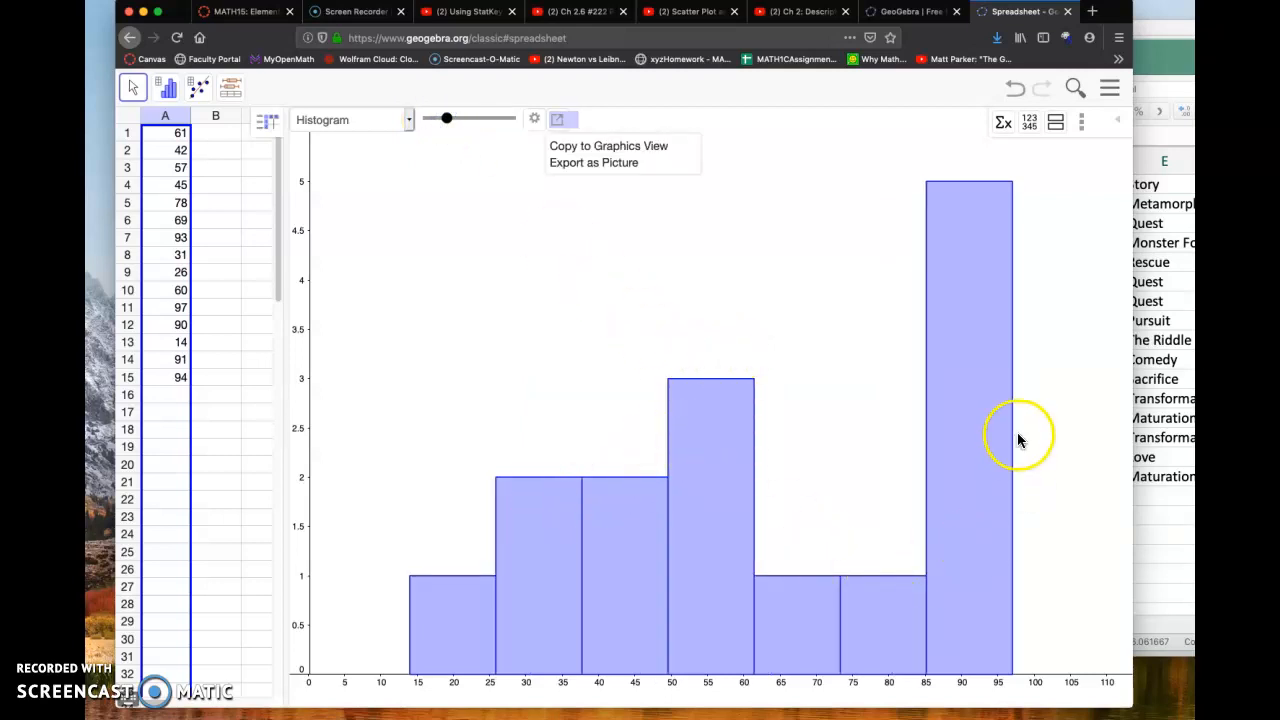
{"action": "left_click_drag", "start_coordinate": [449, 124], "coordinate": [498, 124]}
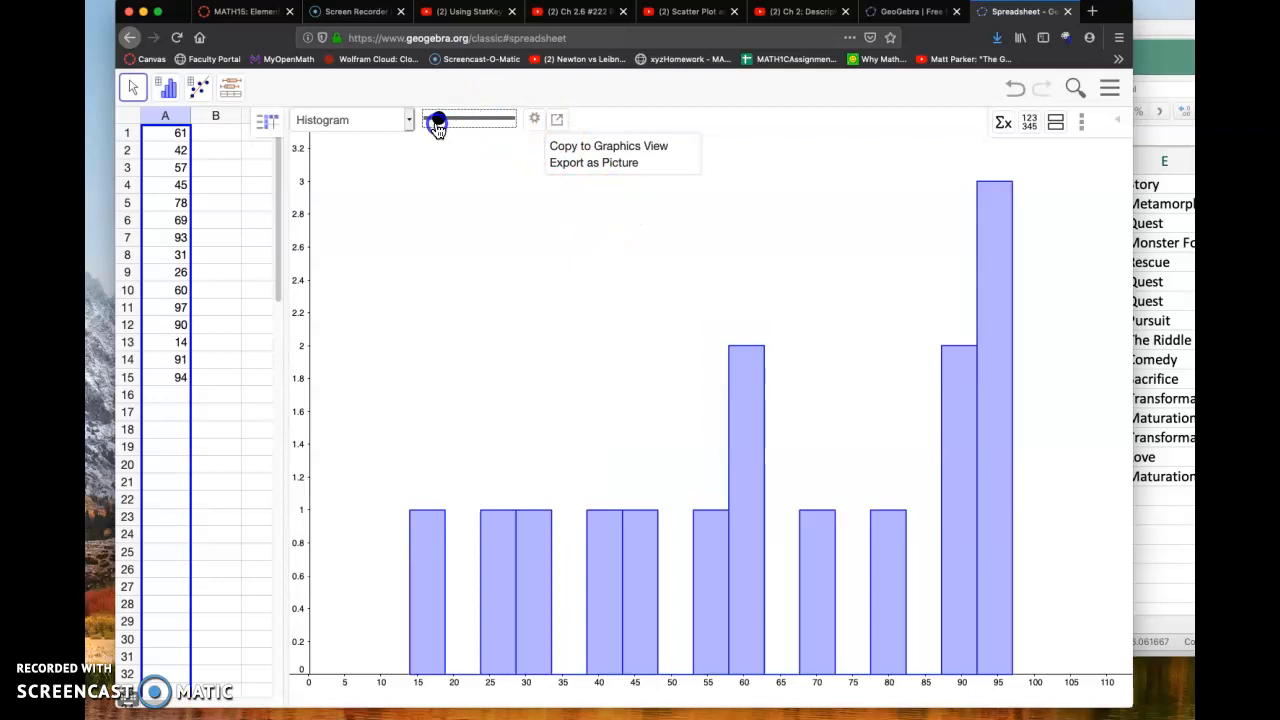
{"action": "left_click_drag", "start_coordinate": [383, 130], "coordinate": [451, 120]}
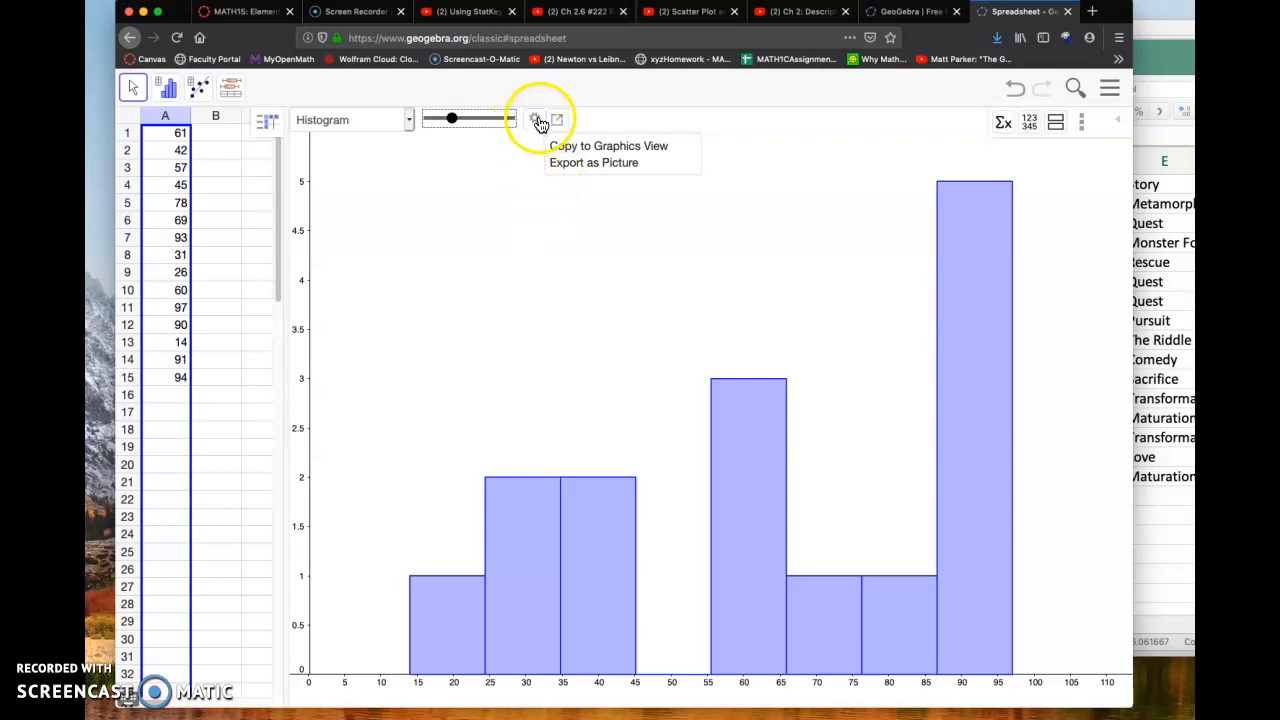
Open the histogram's options, try setting the classes manually, and turn that option off again.
{"action": "left_click", "coordinate": [535, 120]}
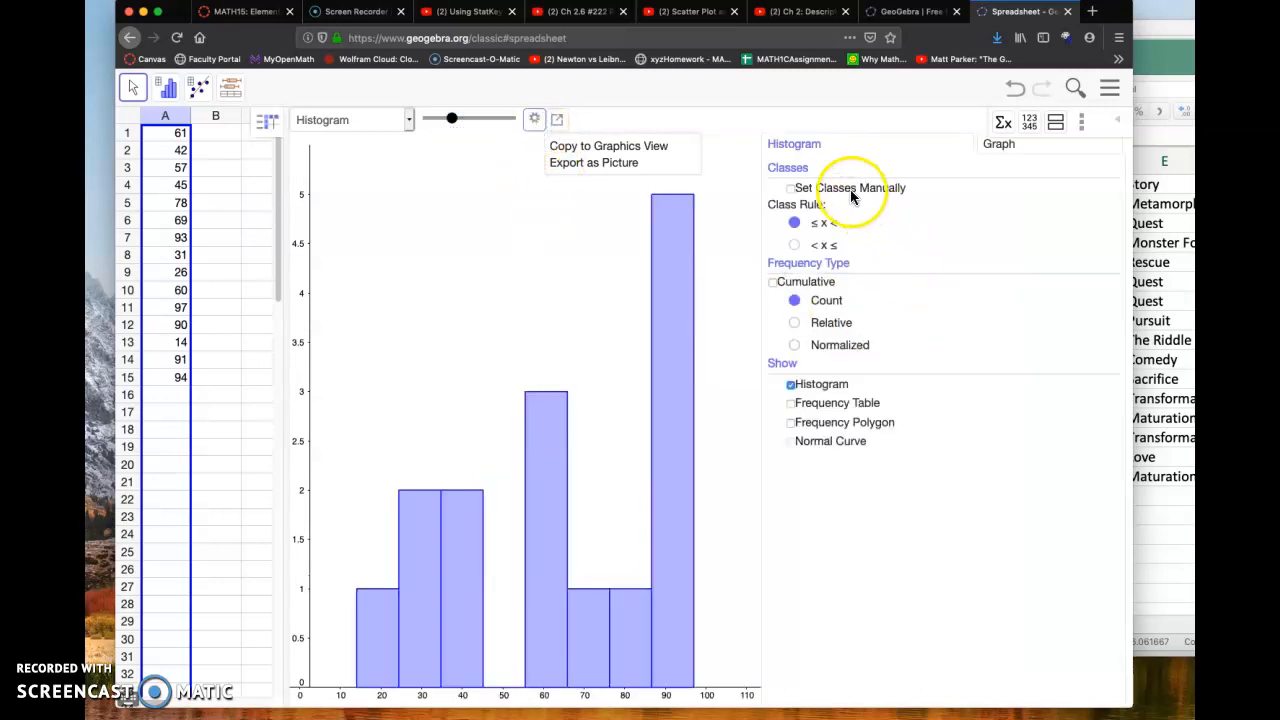
{"action": "left_click", "coordinate": [790, 188]}
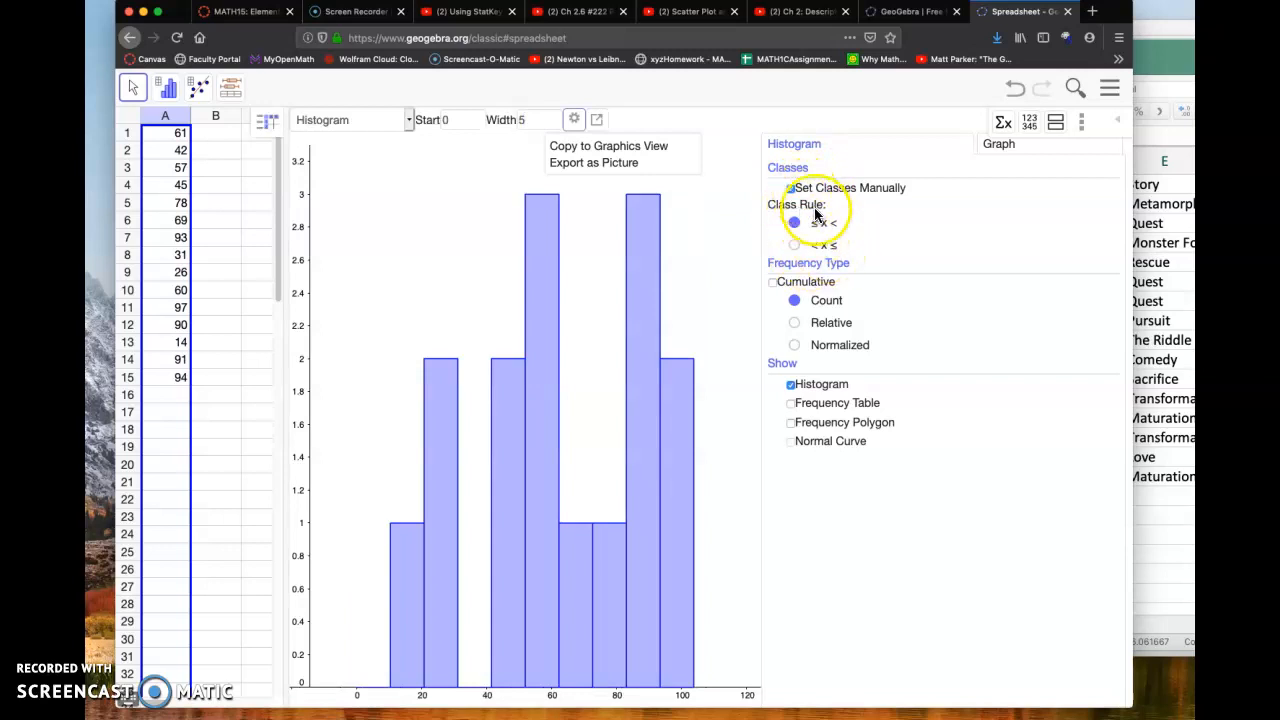
{"action": "left_click", "coordinate": [790, 189]}
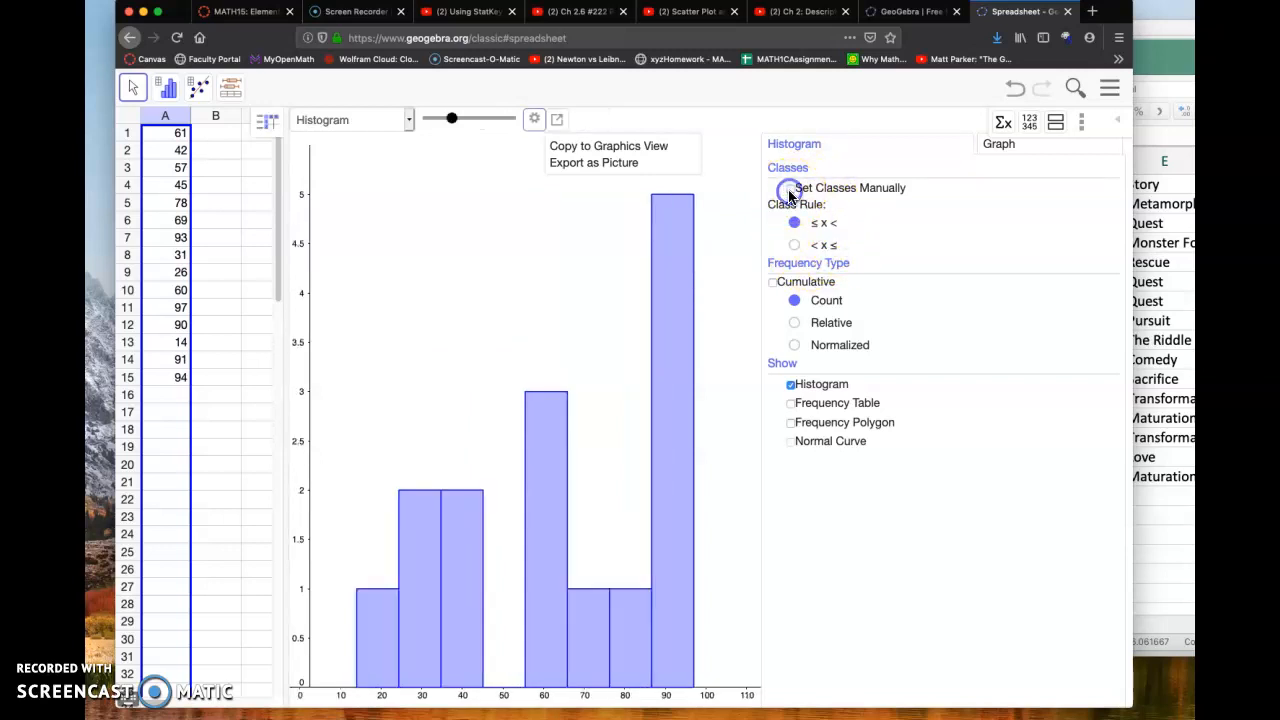
Set the histogram to seven classes and close its options.
{"action": "left_click", "coordinate": [455, 120]}
{"action": "left_click_drag", "start_coordinate": [479, 122], "coordinate": [451, 145]}
{"action": "left_click", "coordinate": [421, 196]}
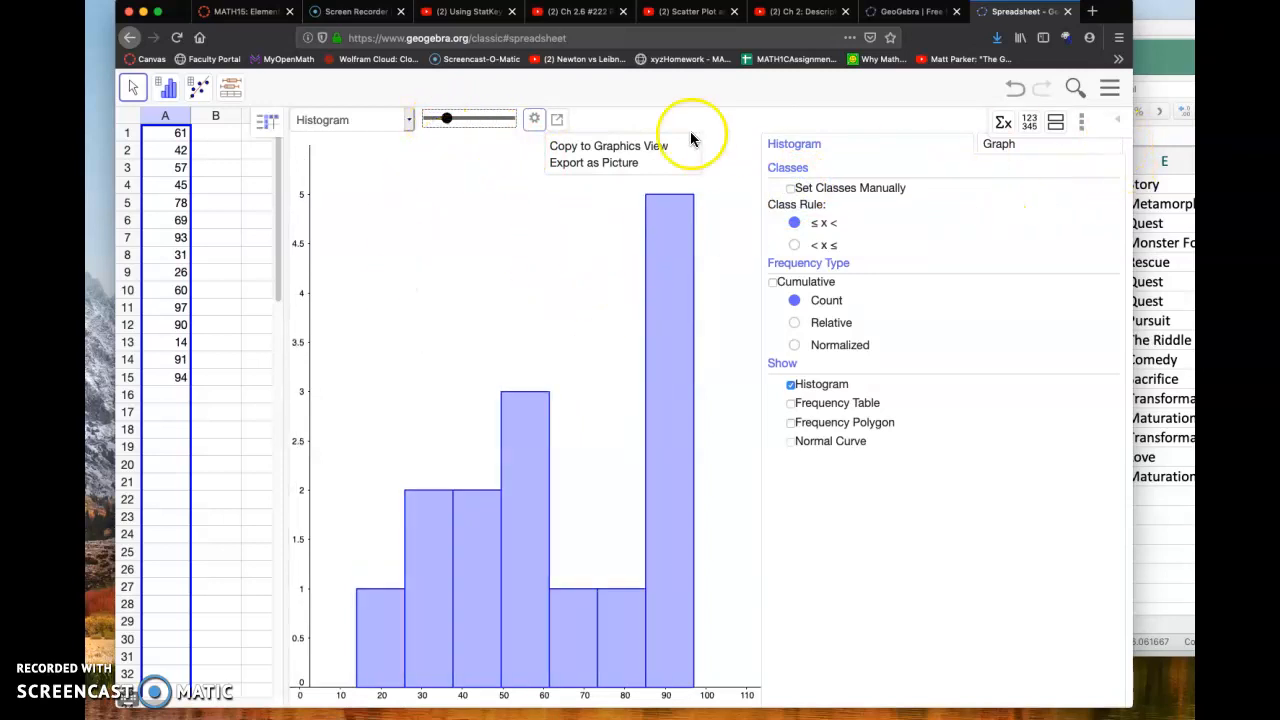
{"action": "left_click", "coordinate": [536, 120]}
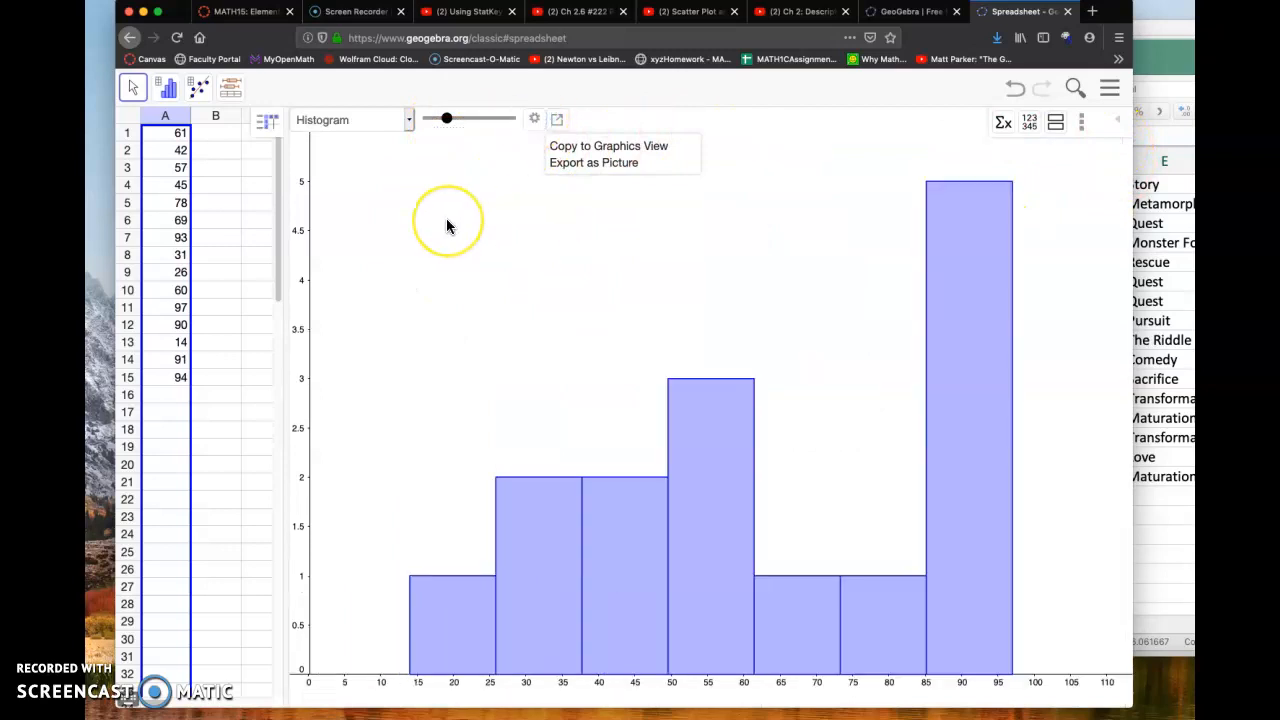
{"action": "left_click", "coordinate": [429, 149]}
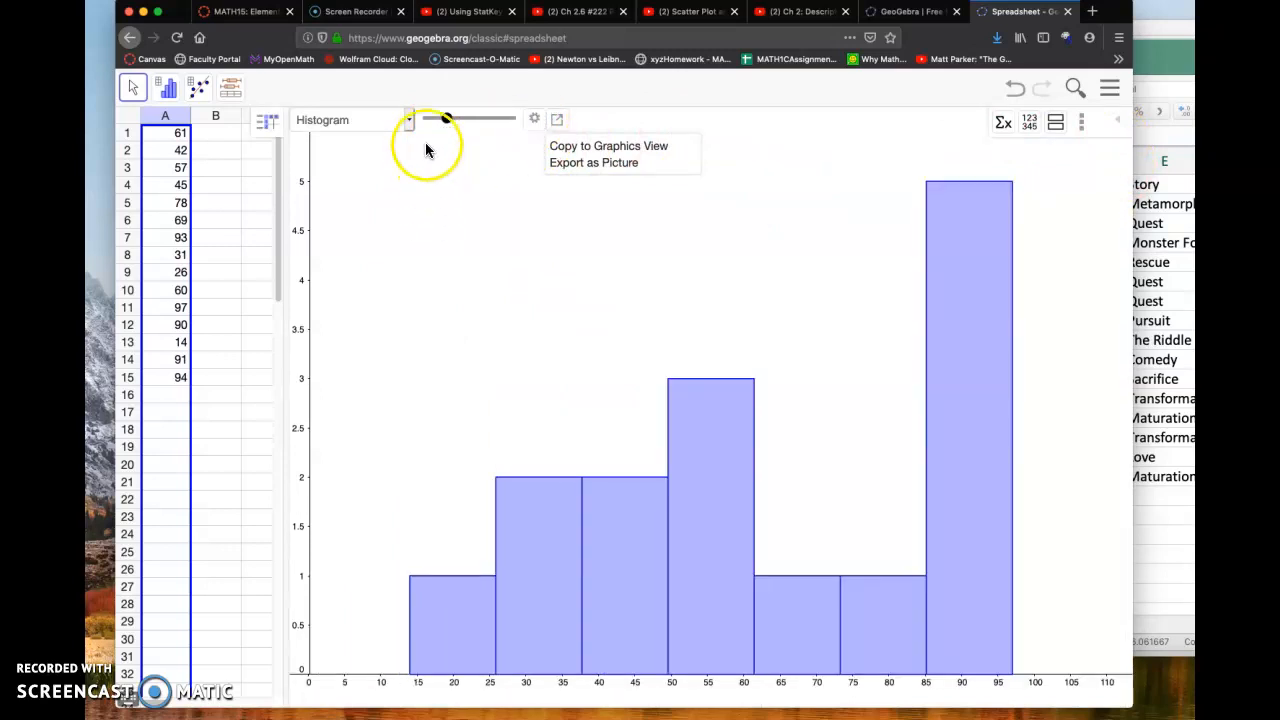
Display the scores as a boxplot and as a dot plot.
{"action": "left_click", "coordinate": [409, 123]}
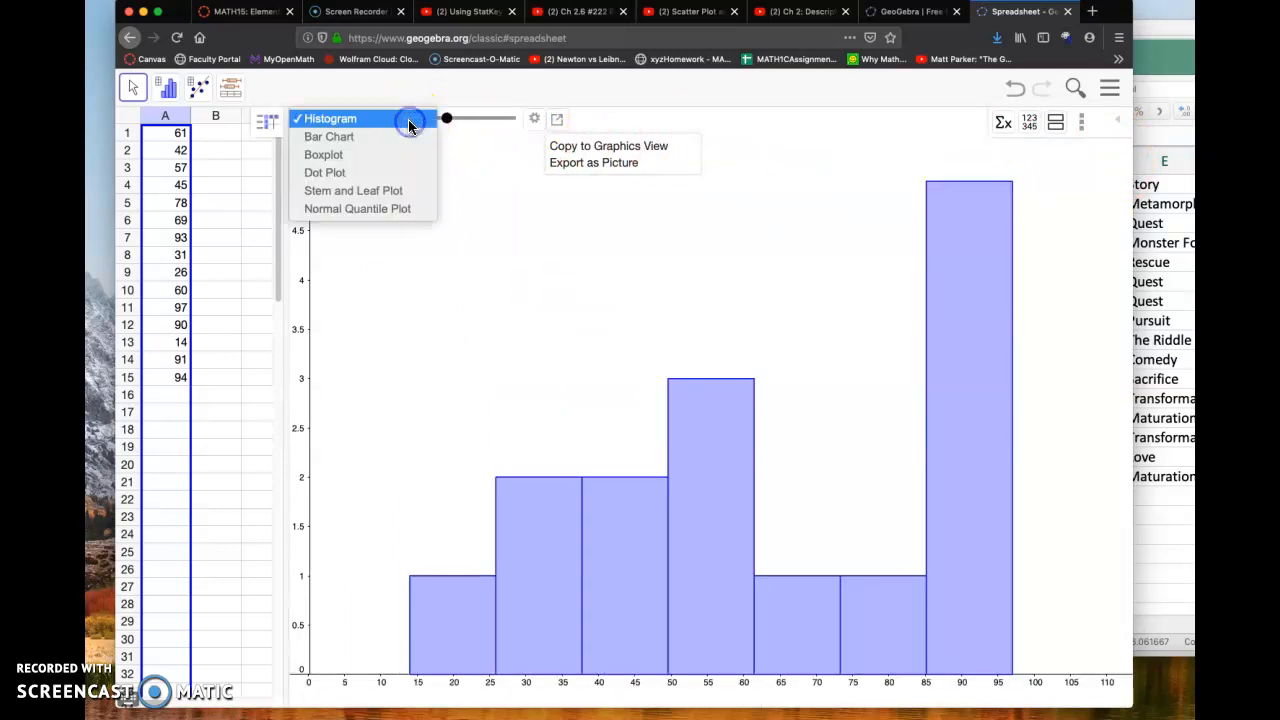
{"action": "left_click", "coordinate": [325, 157]}
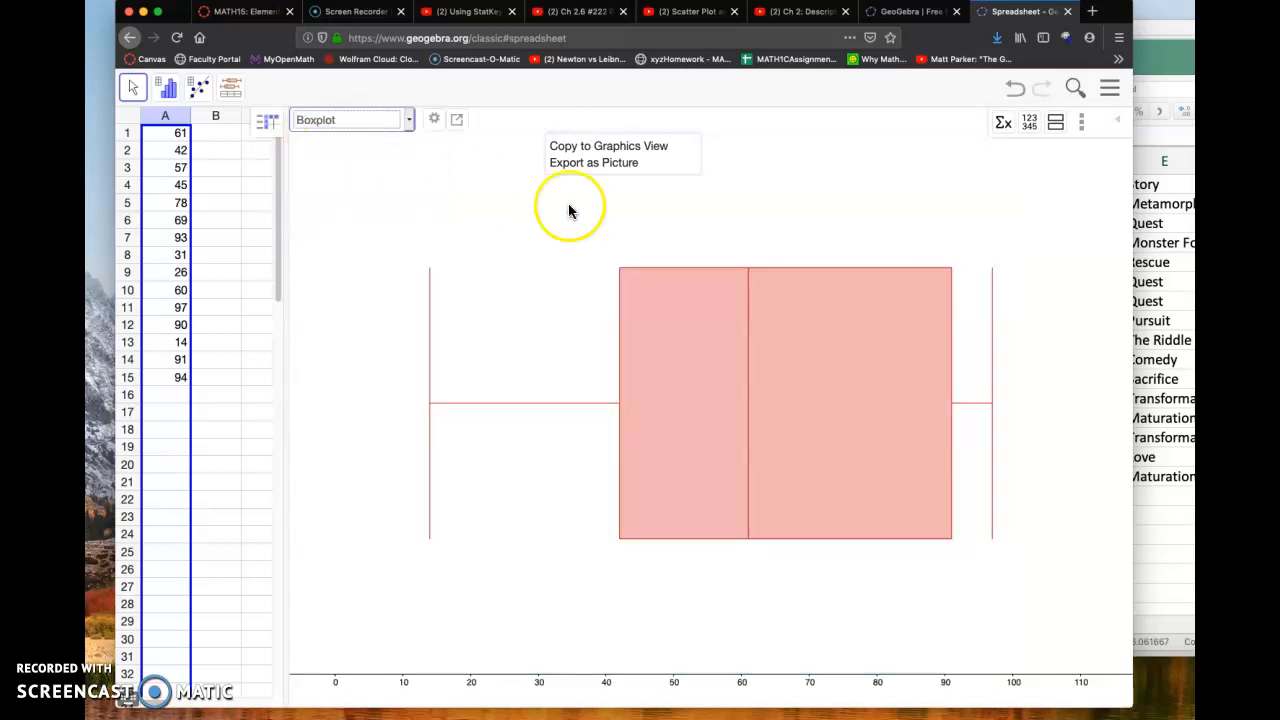
{"action": "left_click", "coordinate": [395, 119]}
{"action": "left_click", "coordinate": [393, 117]}
{"action": "left_click", "coordinate": [393, 117]}
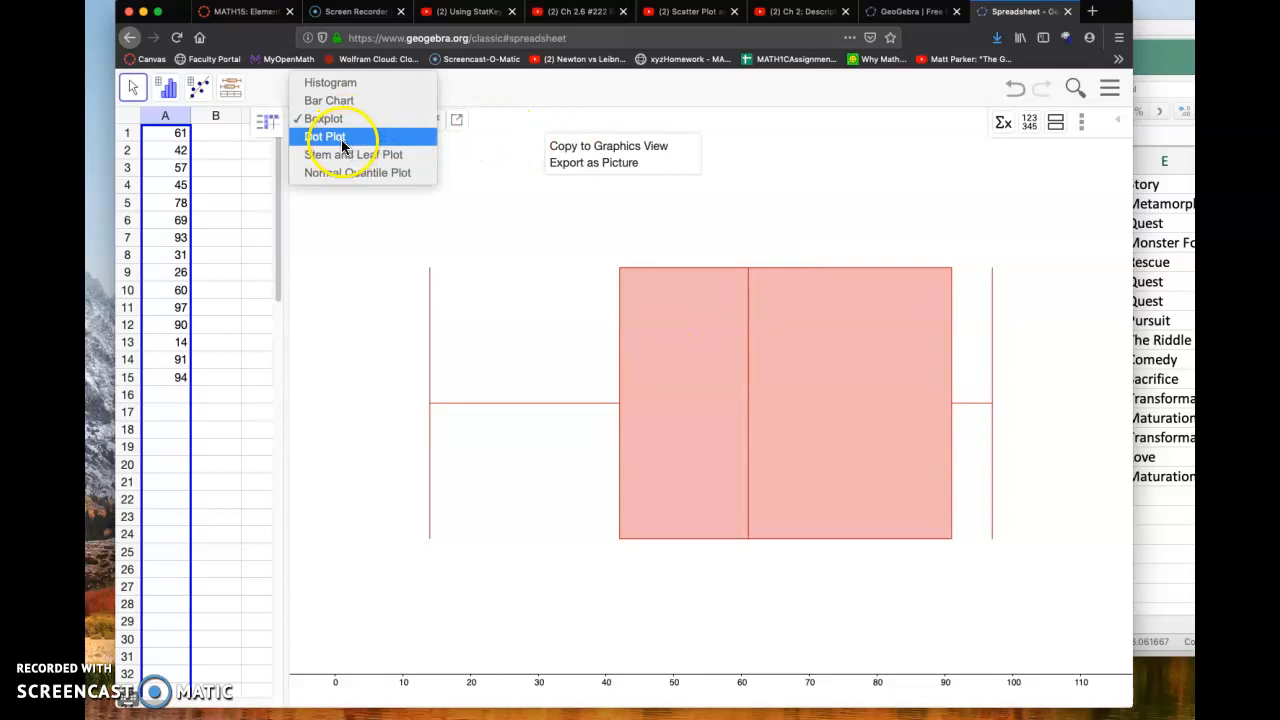
{"action": "left_click", "coordinate": [341, 137]}
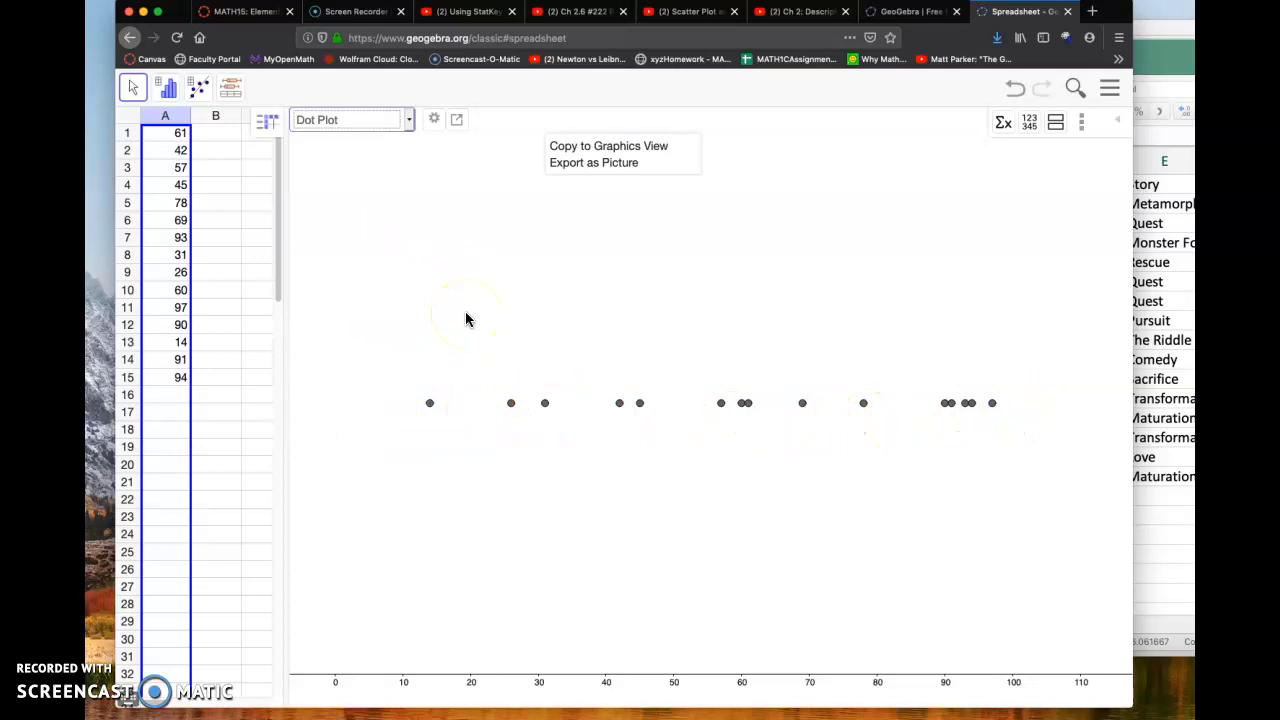
Switch the chart of the scores back to a histogram.
{"action": "left_click", "coordinate": [369, 119]}
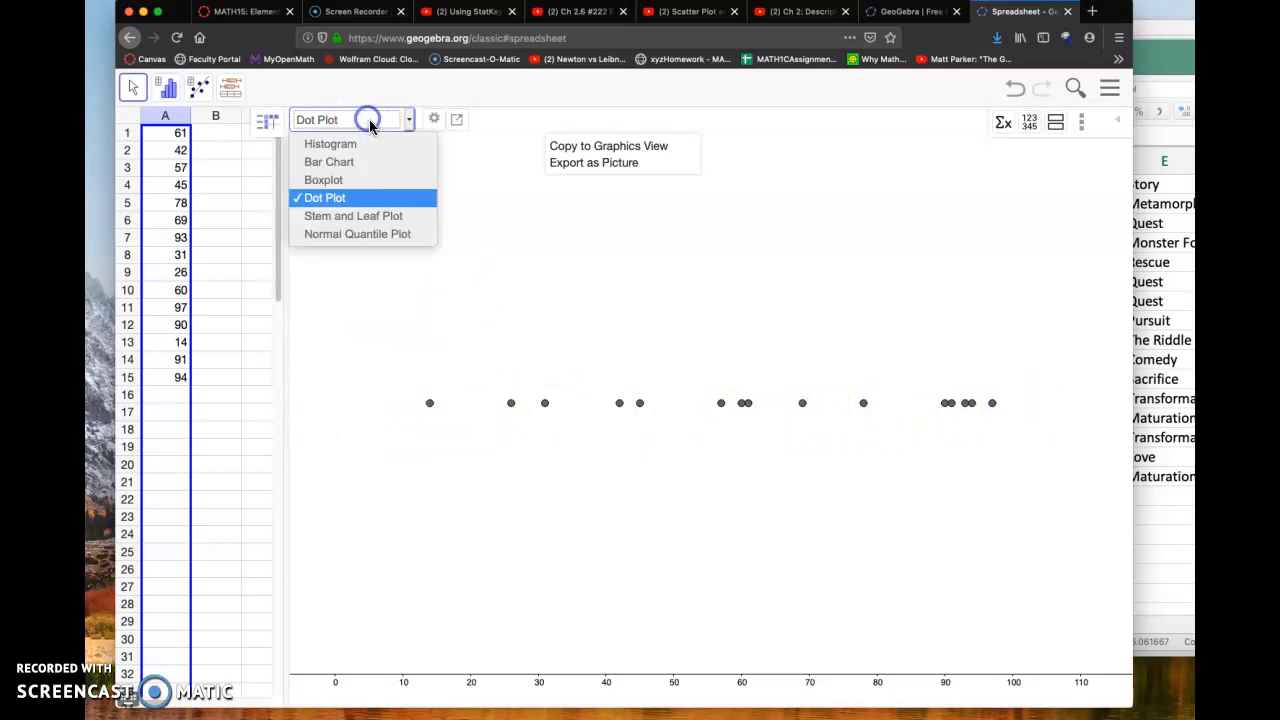
{"action": "left_click", "coordinate": [365, 145]}
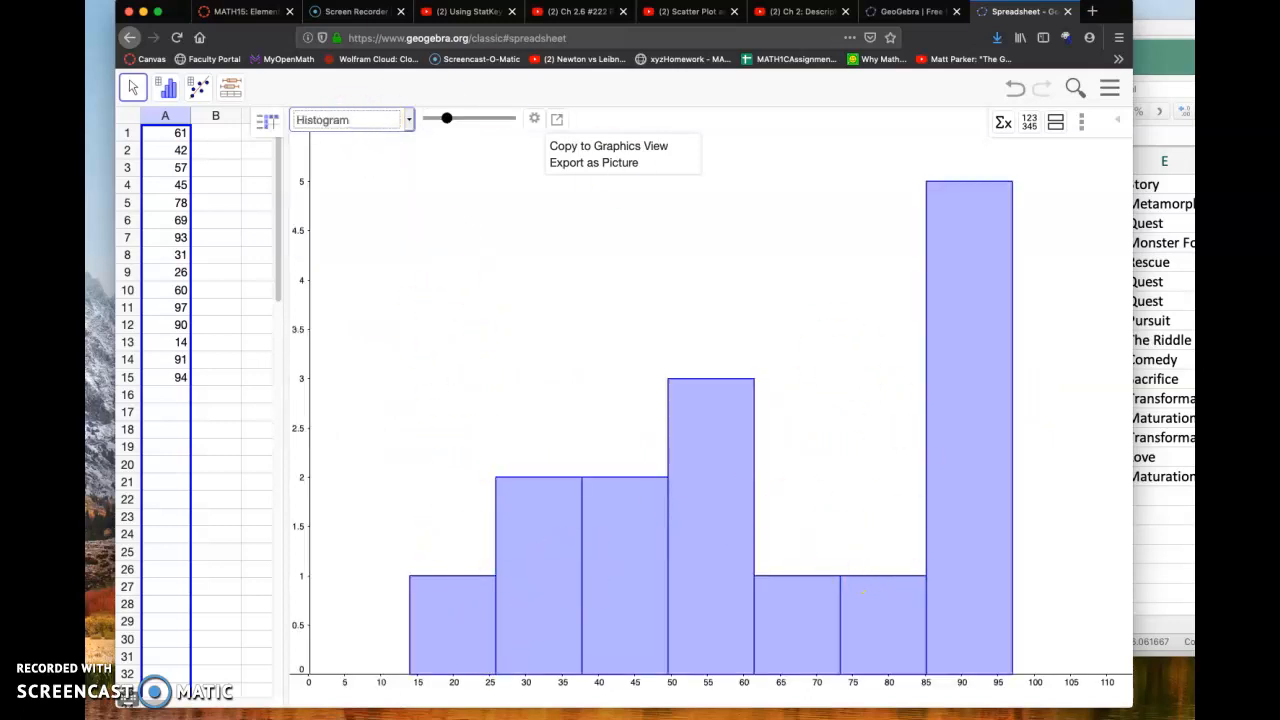
Switch the chart of the scores from histogram to boxplot.
{"action": "left_click", "coordinate": [325, 120]}
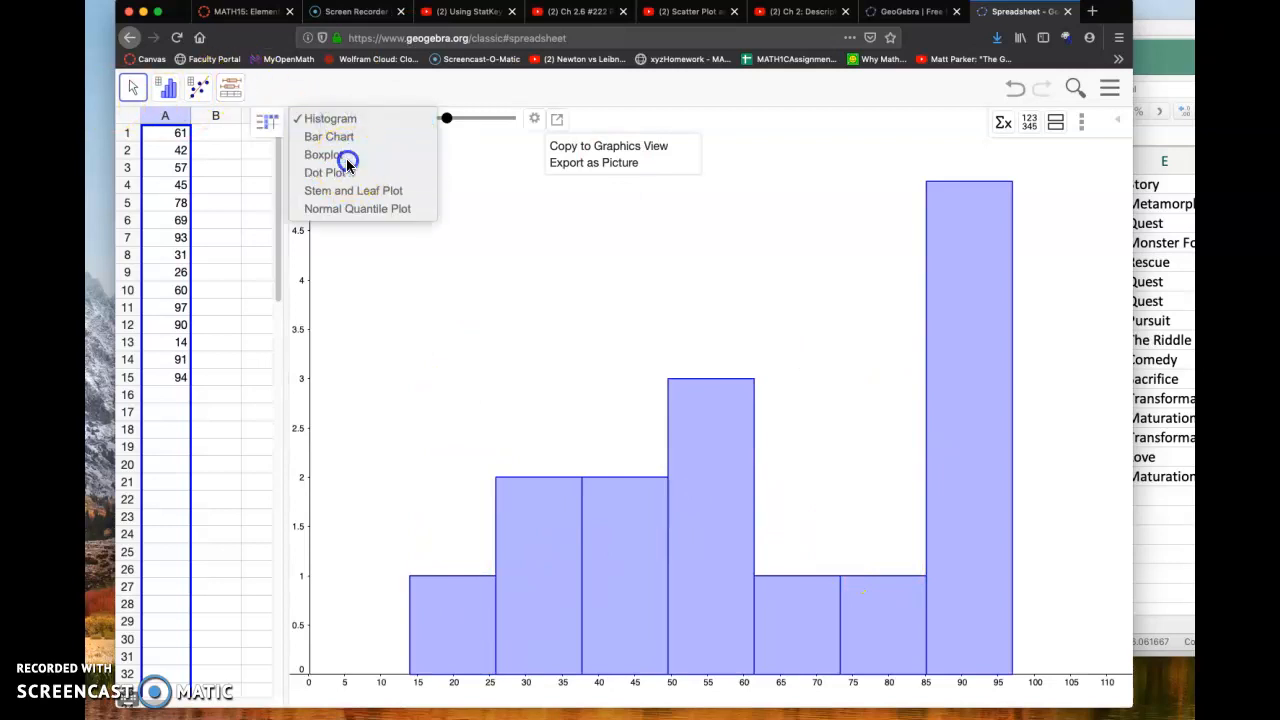
{"action": "left_click", "coordinate": [348, 156]}
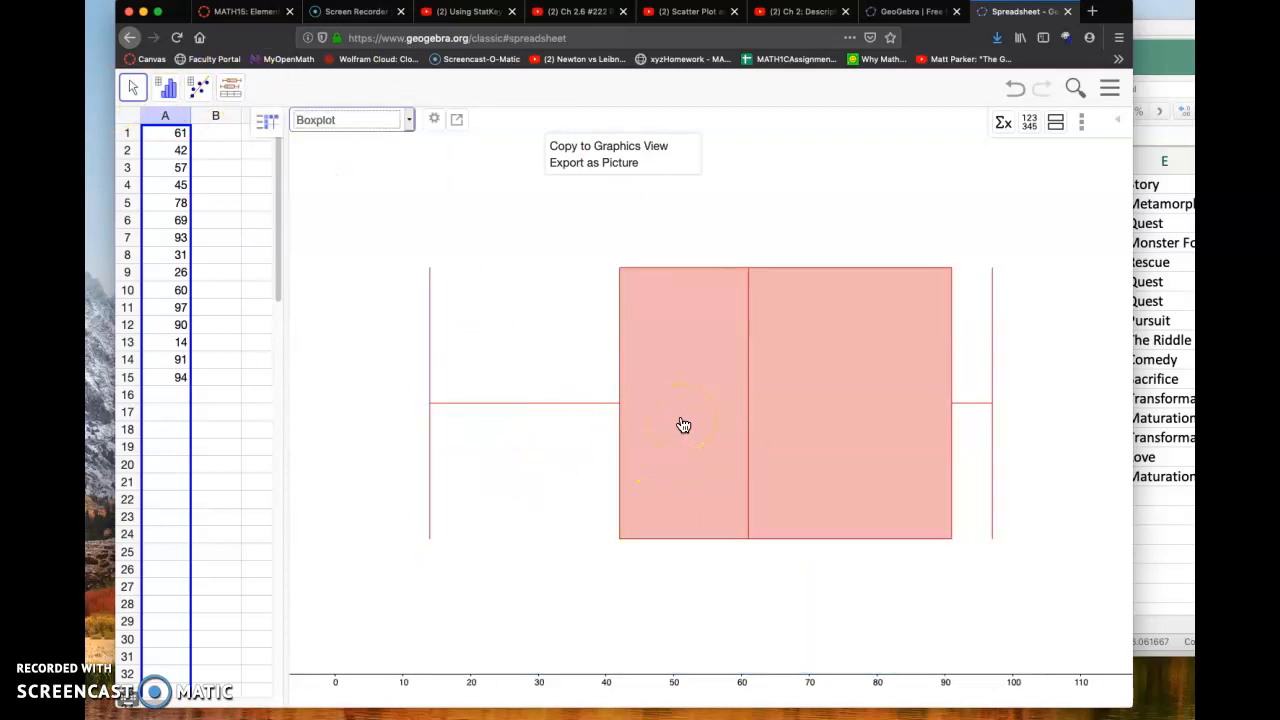
Widen the spreadsheet area beside the boxplot to show columns A to F and select the whole score column A.
{"action": "left_click", "coordinate": [245, 226]}
{"action": "left_click_drag", "start_coordinate": [283, 289], "coordinate": [459, 314]}
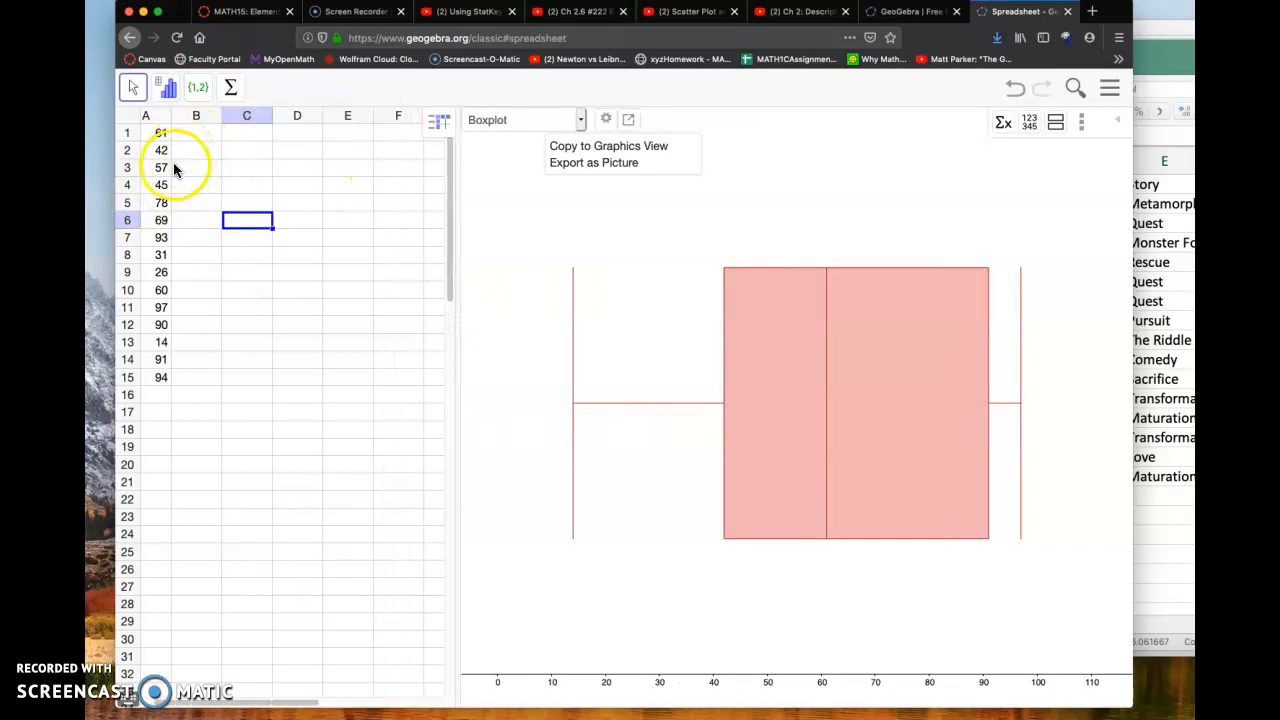
{"action": "left_click", "coordinate": [180, 165]}
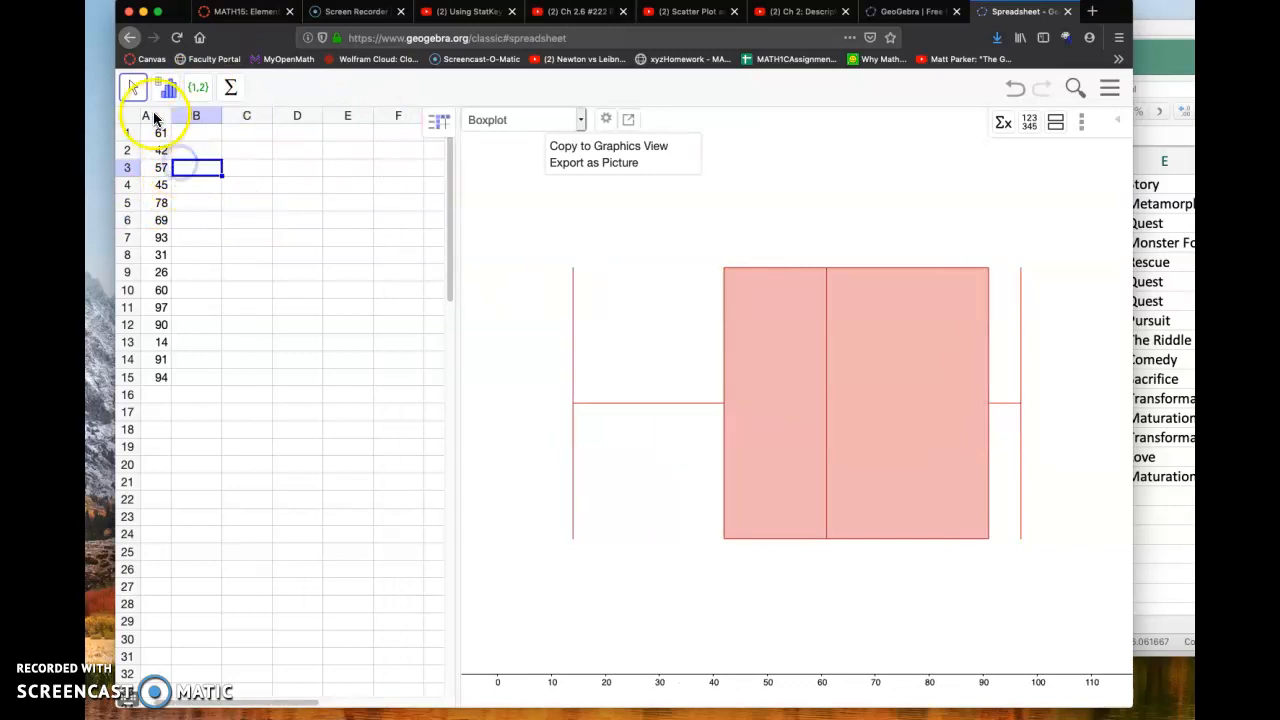
{"action": "left_click", "coordinate": [150, 117]}
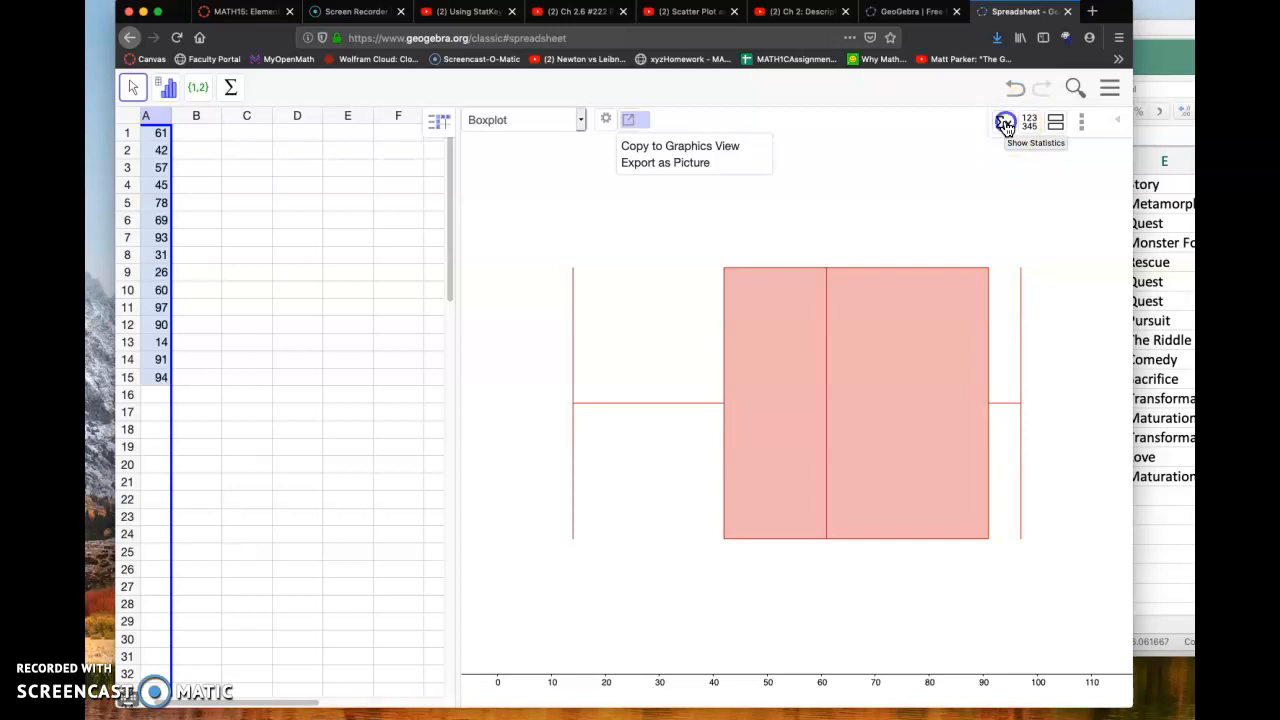
Show the summary statistics of the scores beside the boxplot and widen the statistics table.
{"action": "left_click", "coordinate": [1005, 124]}
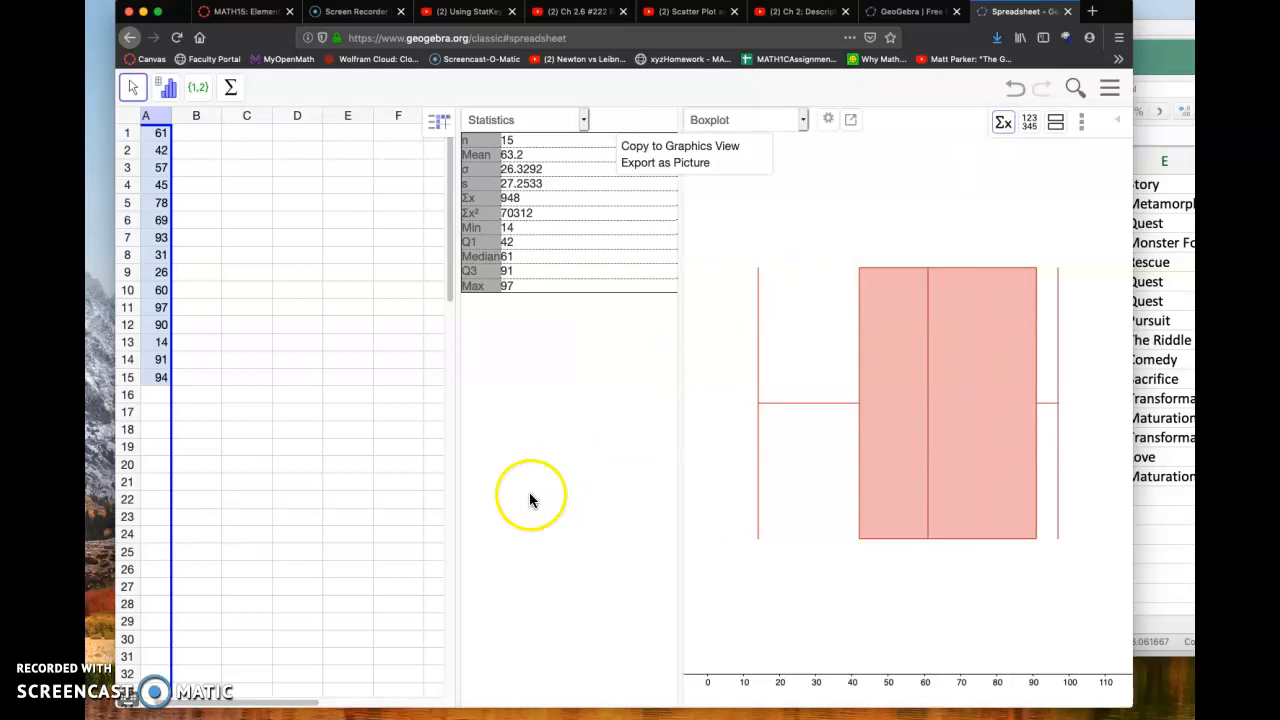
{"action": "left_click_drag", "start_coordinate": [678, 320], "coordinate": [734, 318]}
{"action": "left_click", "coordinate": [690, 162]}
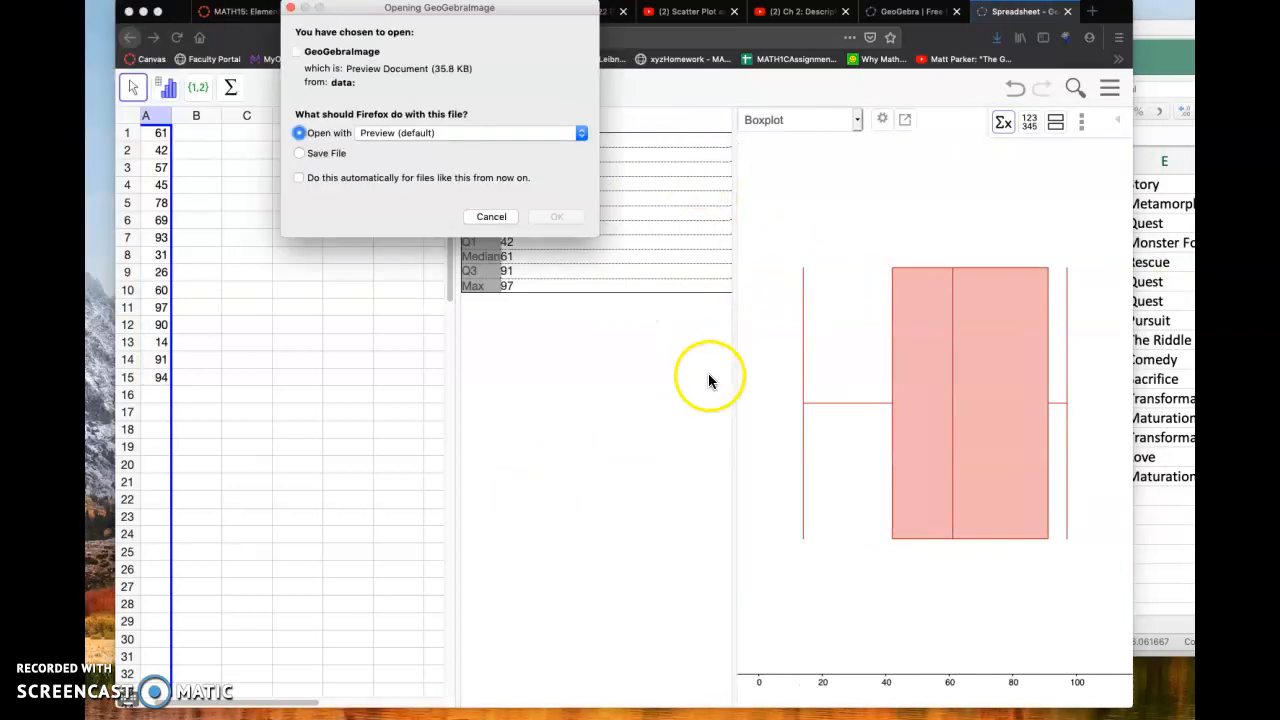
{"action": "left_click", "coordinate": [490, 217]}
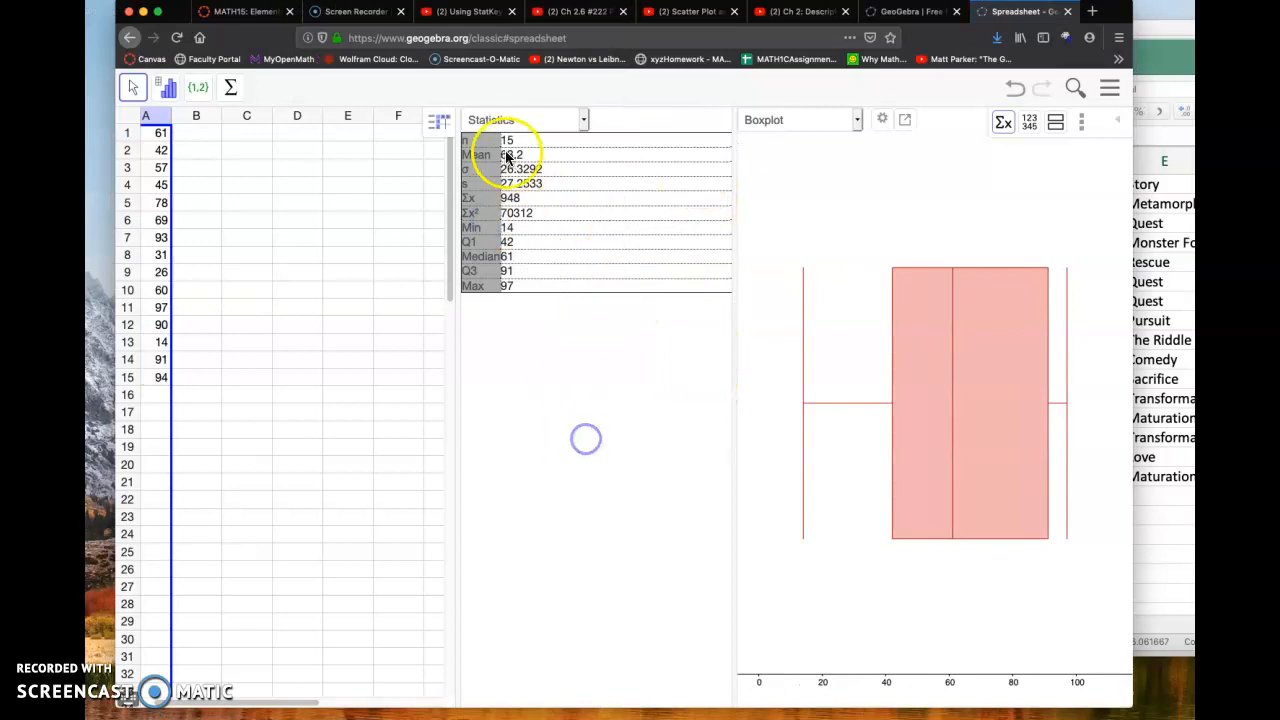